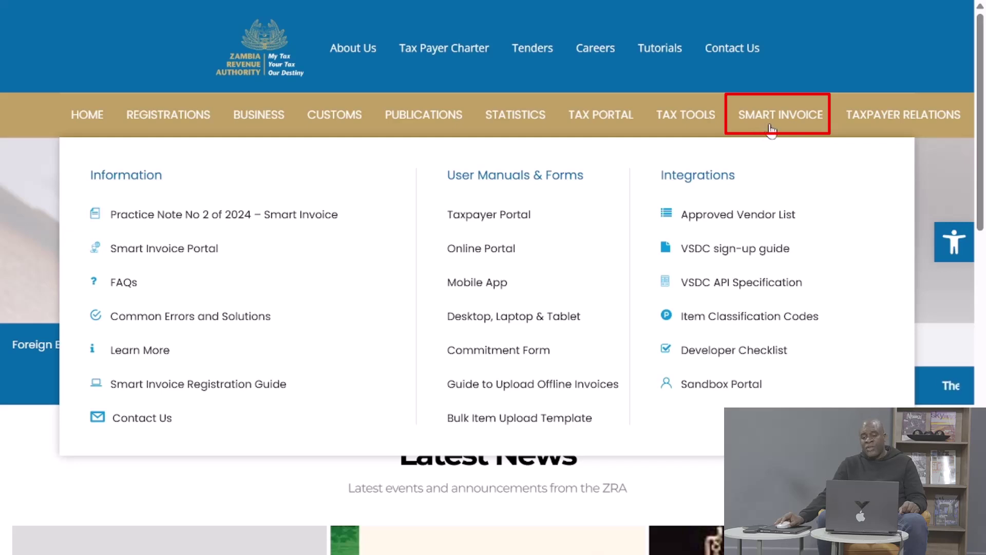
Step: Open the Approved Vendor List page under the Smart Invoice integrations and download the vendor list
click(744, 215)
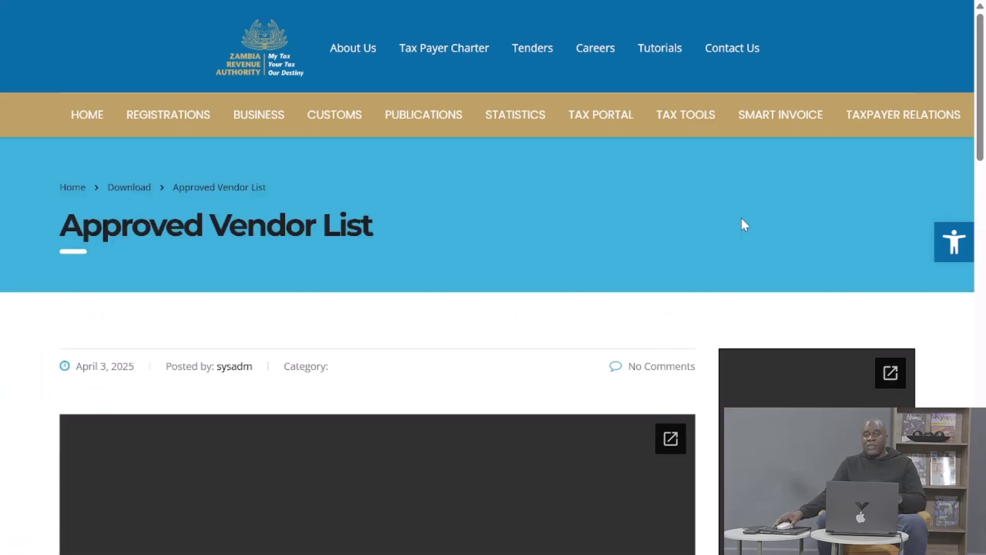
scroll(565, 300, down, 3)
scroll(559, 298, down, 10)
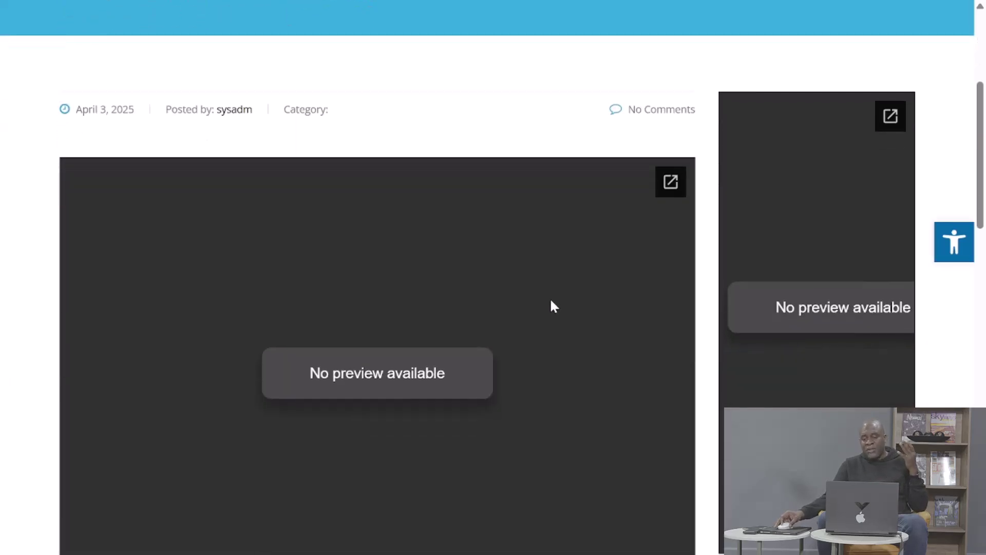
scroll(558, 302, down, 3)
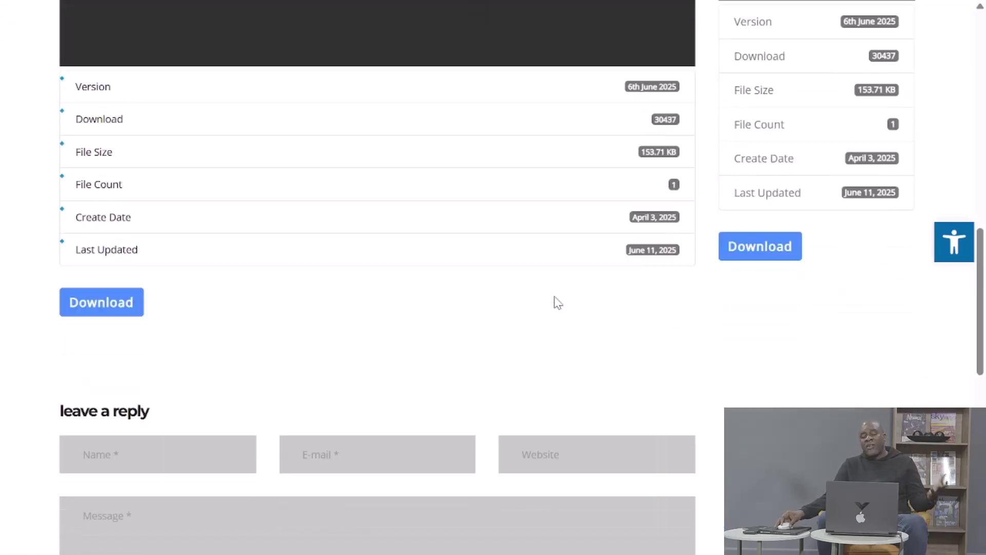
scroll(558, 302, up, 7)
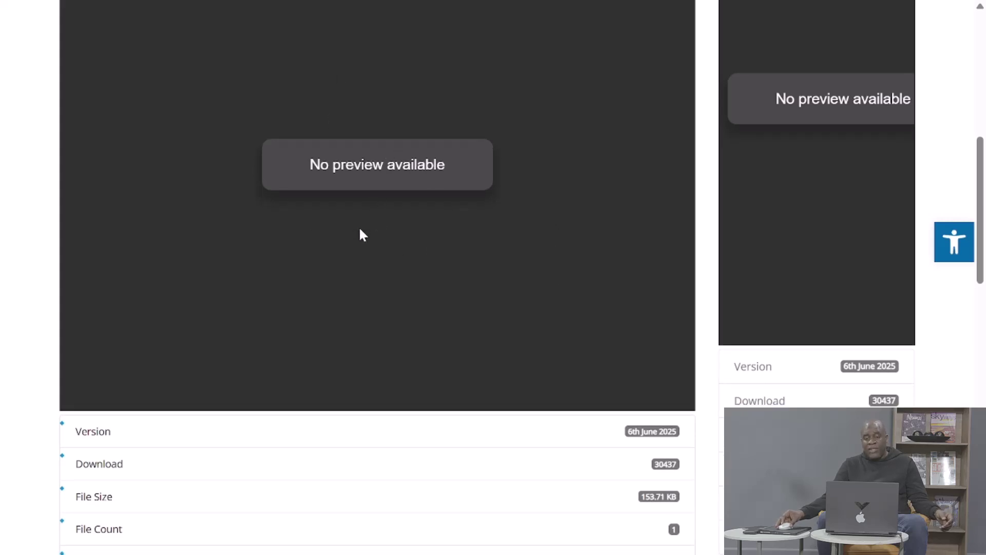
scroll(358, 229, down, 4)
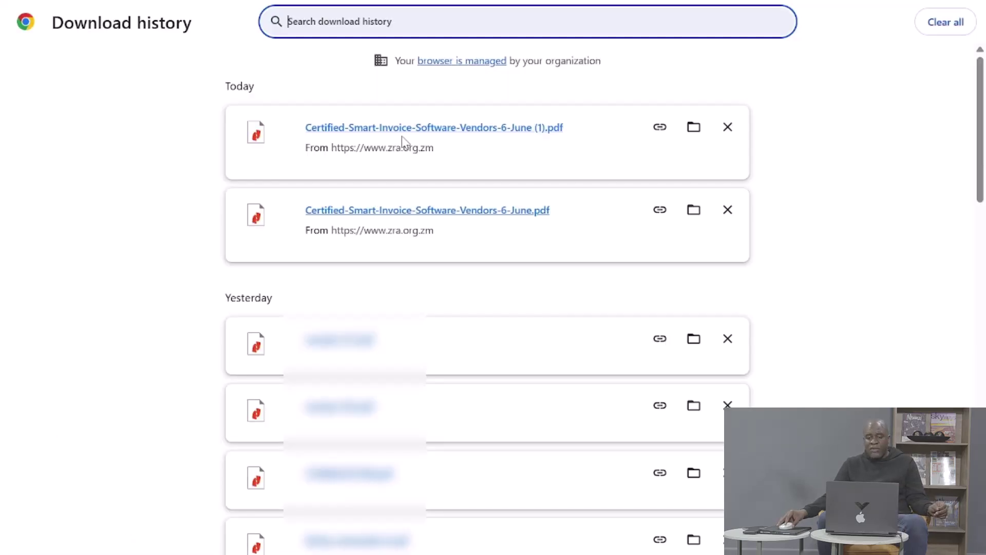
Step: Open the downloaded Certified-Smart-Invoice-Software-Vendors-6-June (1).pdf and highlight the Namiri Technology Zambia Limited row for DigiTax on page 2
click(342, 133)
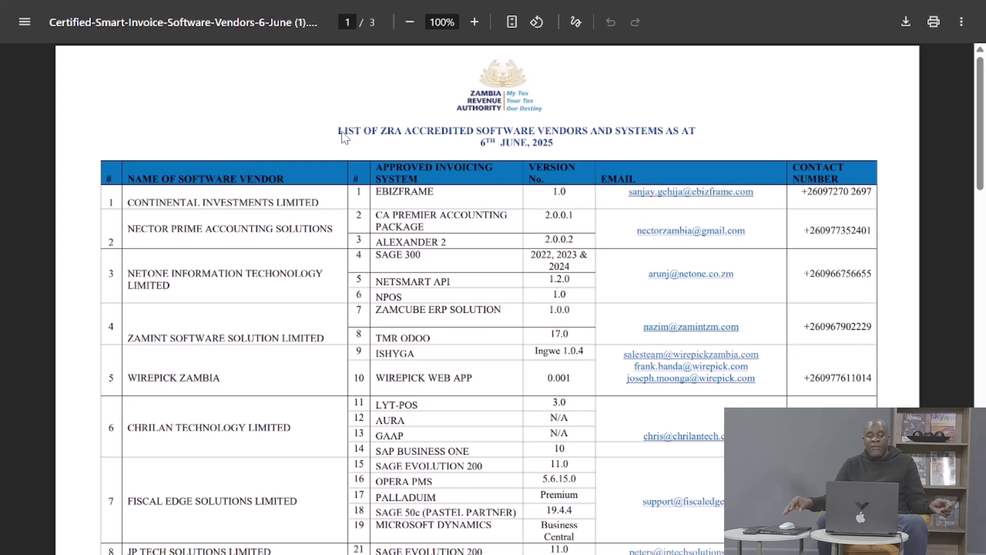
scroll(343, 154, down, 10)
scroll(347, 171, down, 15)
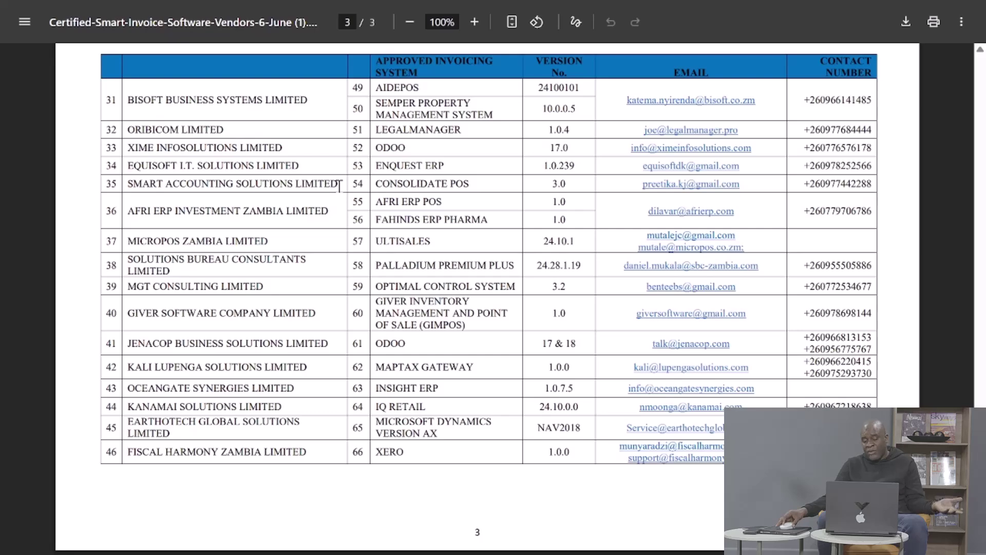
scroll(339, 186, up, 10)
scroll(339, 186, up, 3)
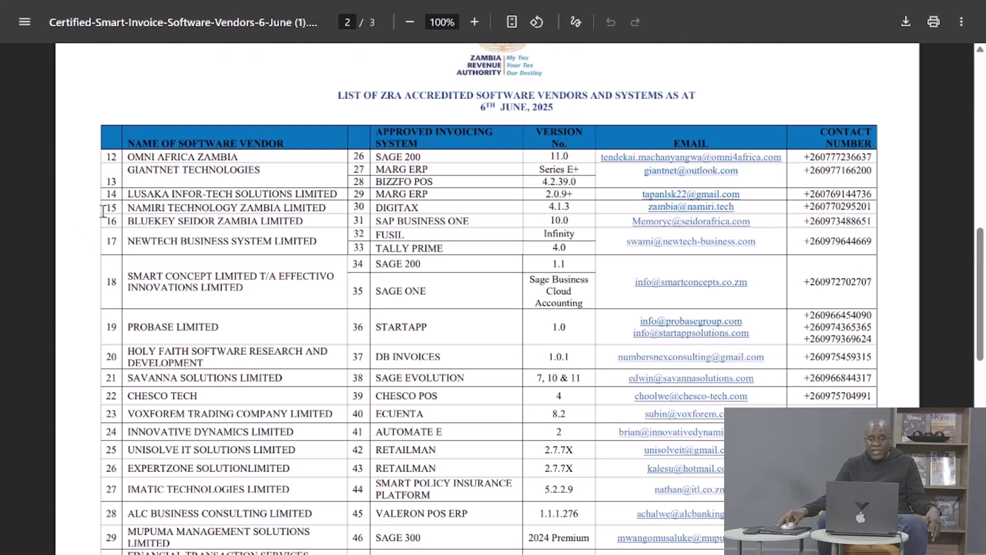
drag(108, 211, 863, 206)
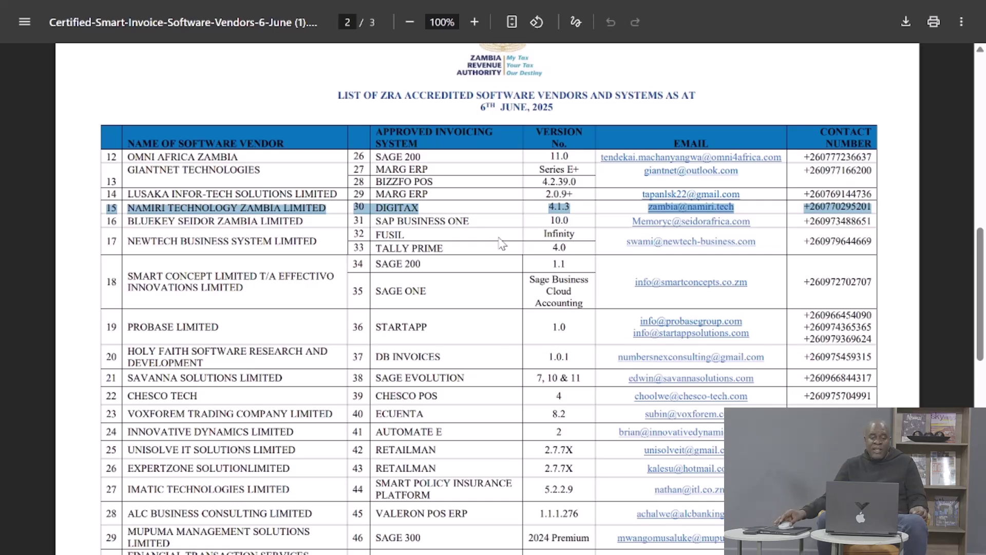
Step: Review the remaining accredited vendors and systems, and close the PDF and the download history
scroll(215, 221, down, 7)
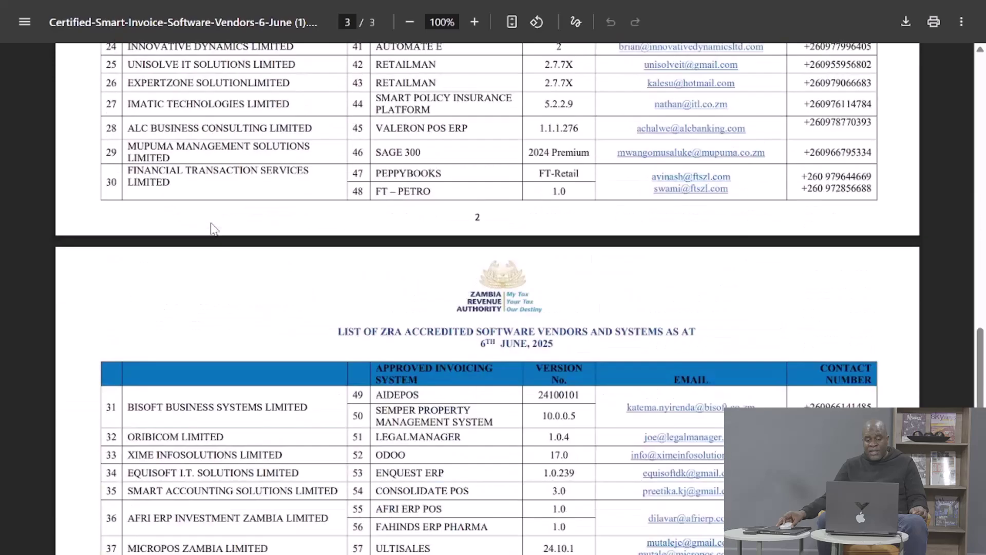
scroll(214, 229, down, 6)
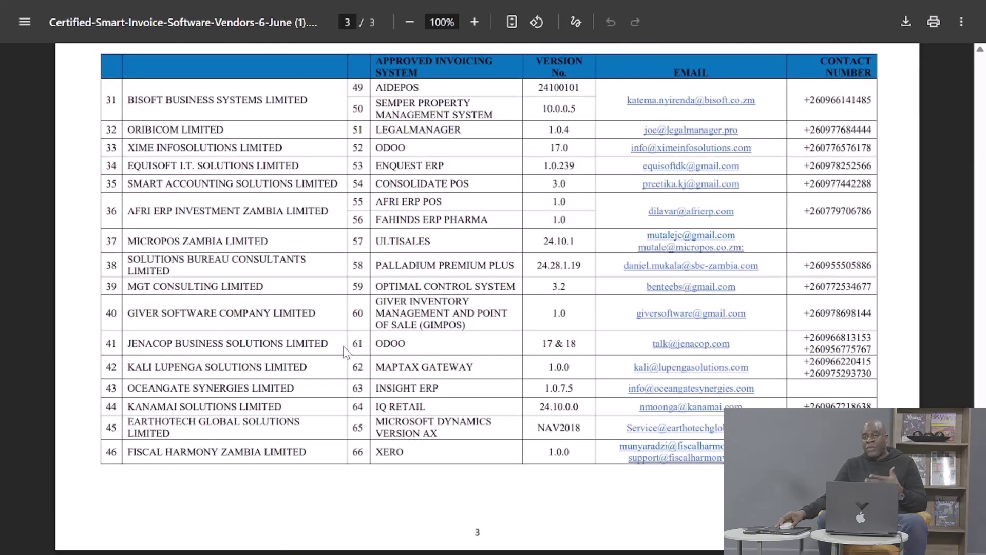
scroll(359, 340, up, 9)
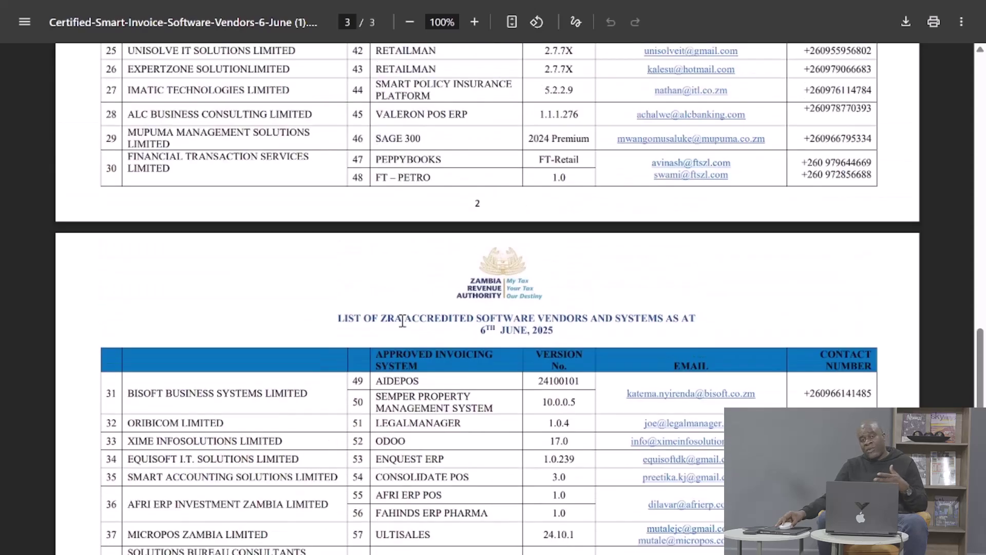
scroll(402, 321, up, 8)
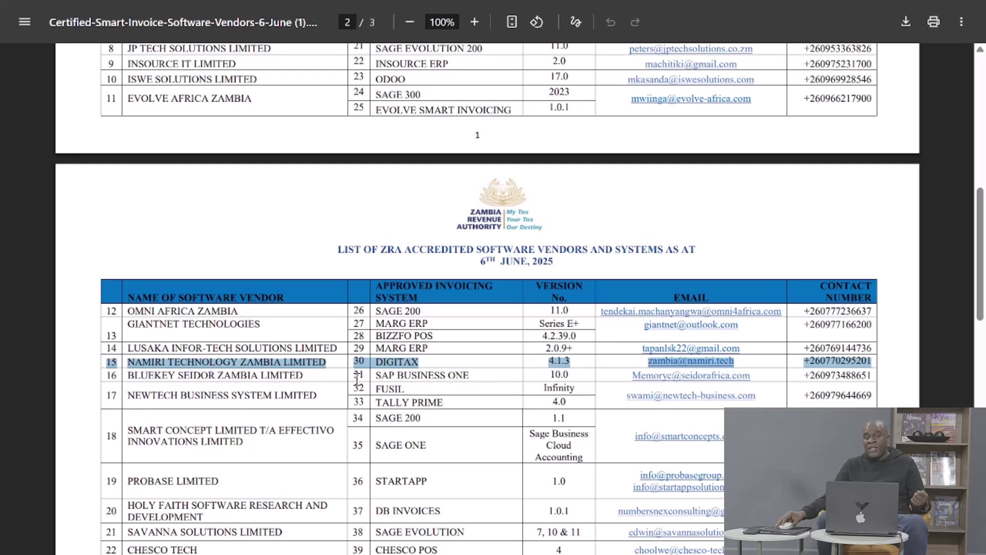
scroll(595, 277, up, 10)
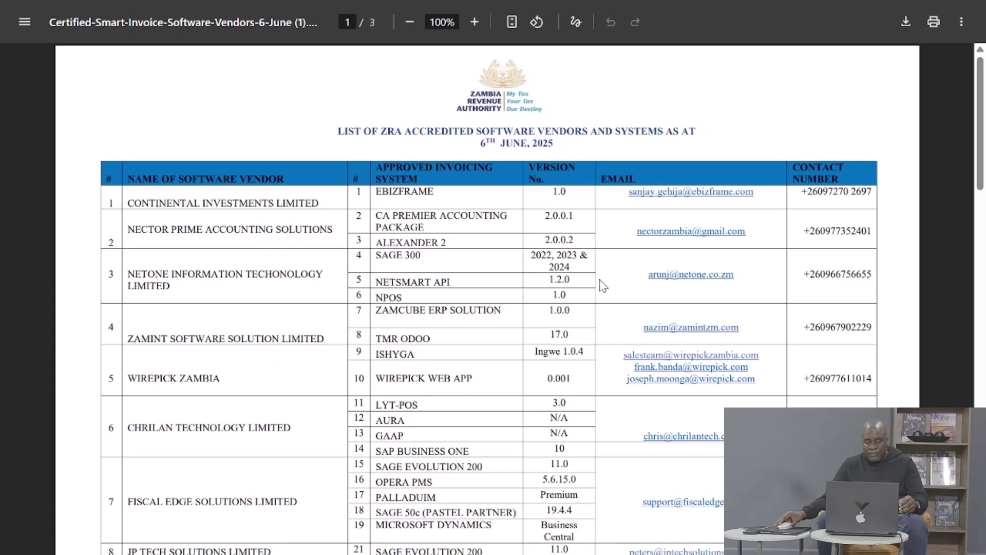
key(ctrl+w)
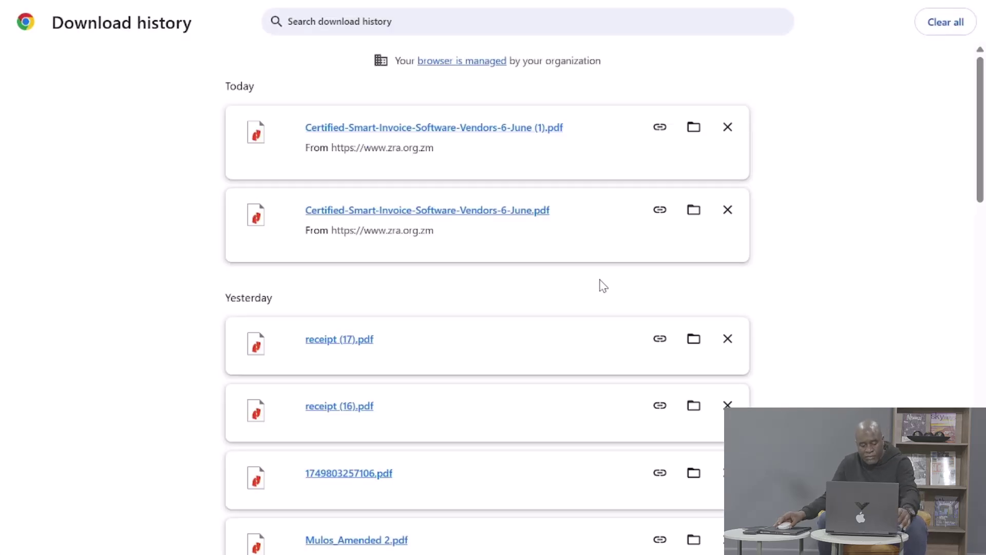
key(ctrl+w)
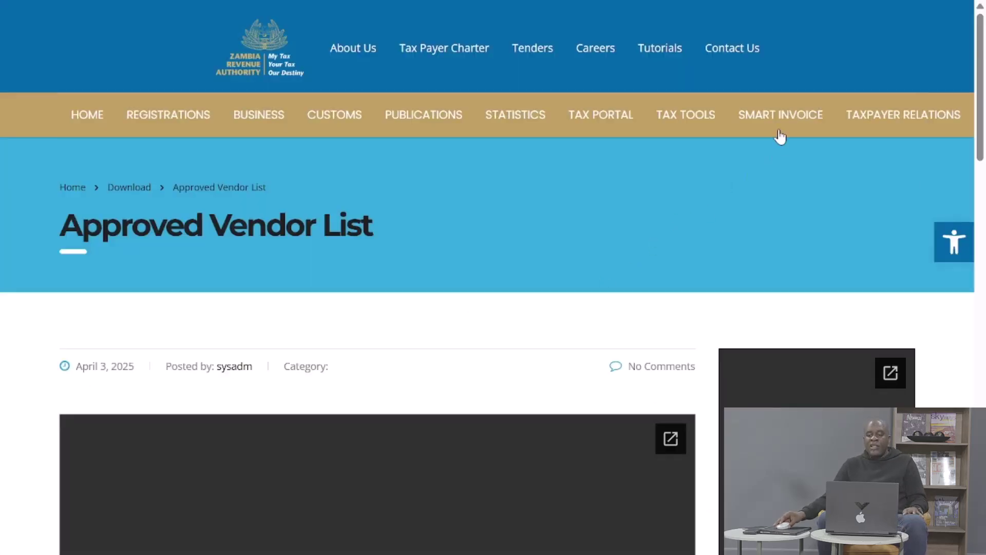
Step: Open the Smart Invoice Portal from the ZRA website and log in with the taxpayer's TPIN and account password
mouse_move(780, 134)
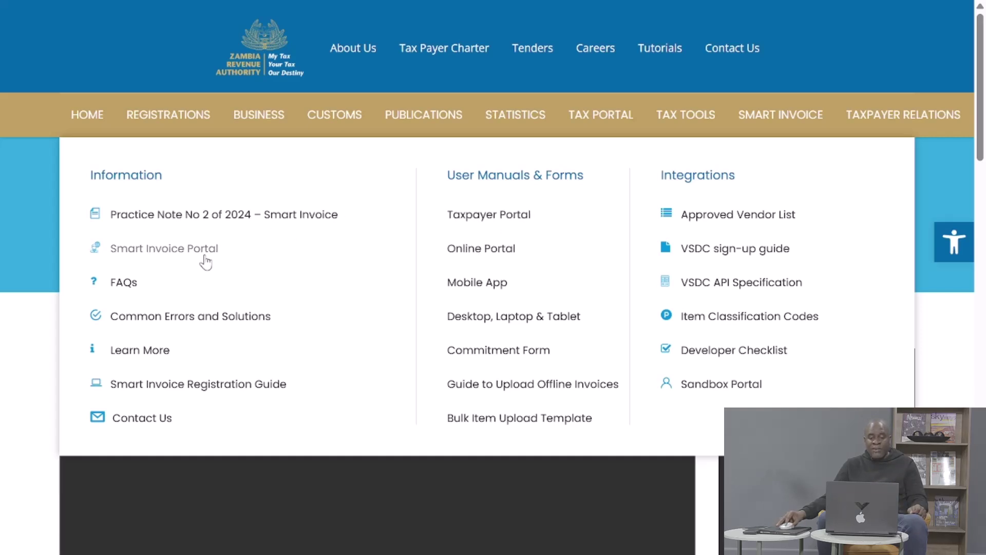
click(177, 252)
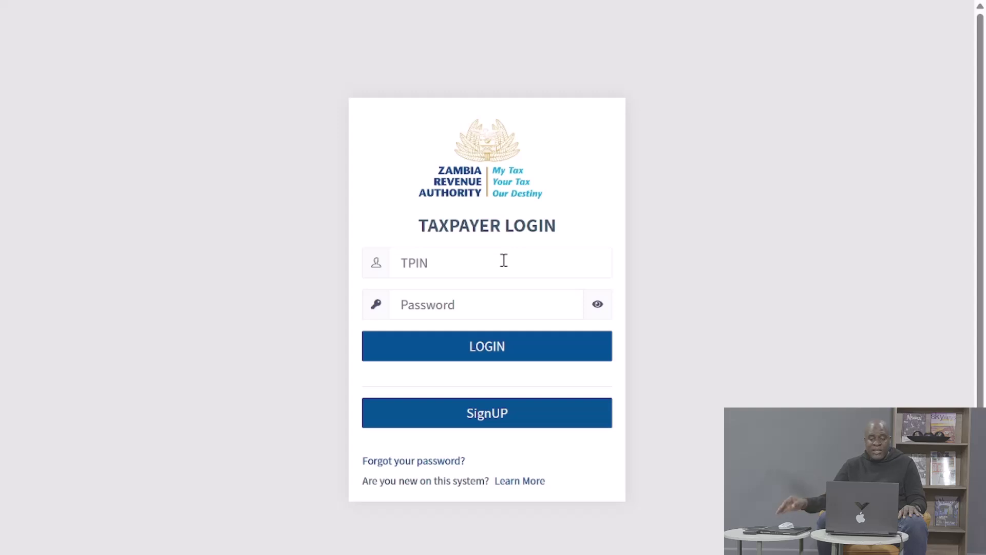
click(503, 260)
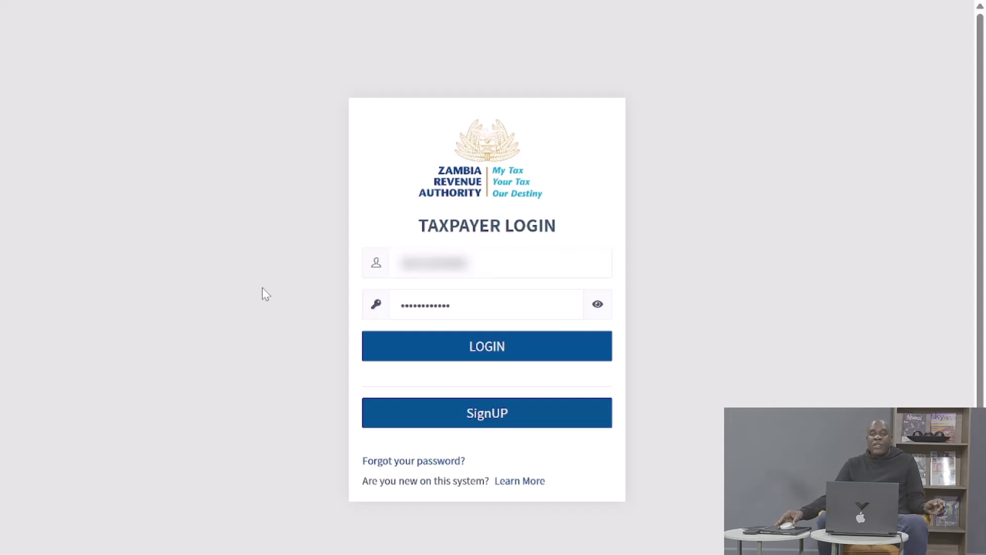
click(476, 355)
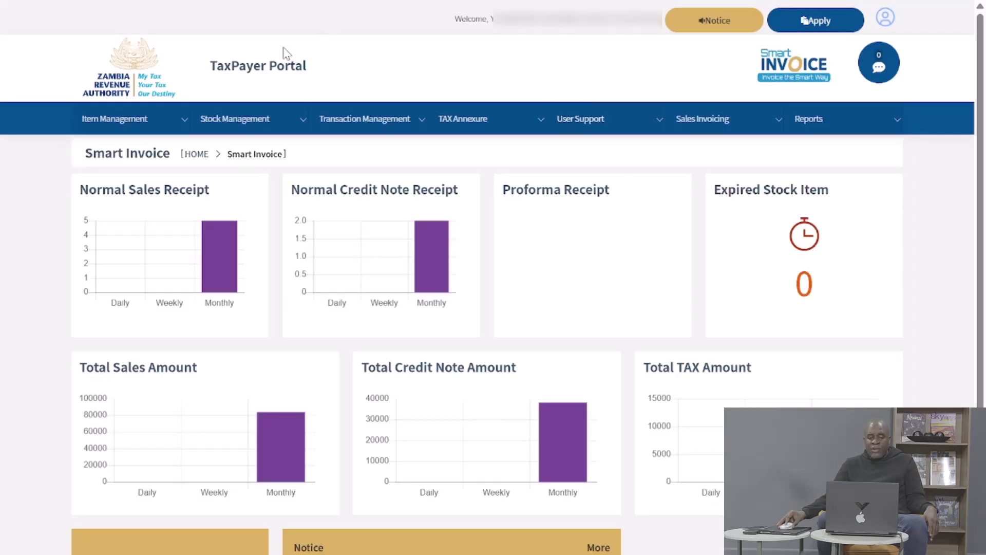
Step: View the Search/Register Item page under Item Management and open the Sales Invoice page under Sales Invoicing
mouse_move(88, 121)
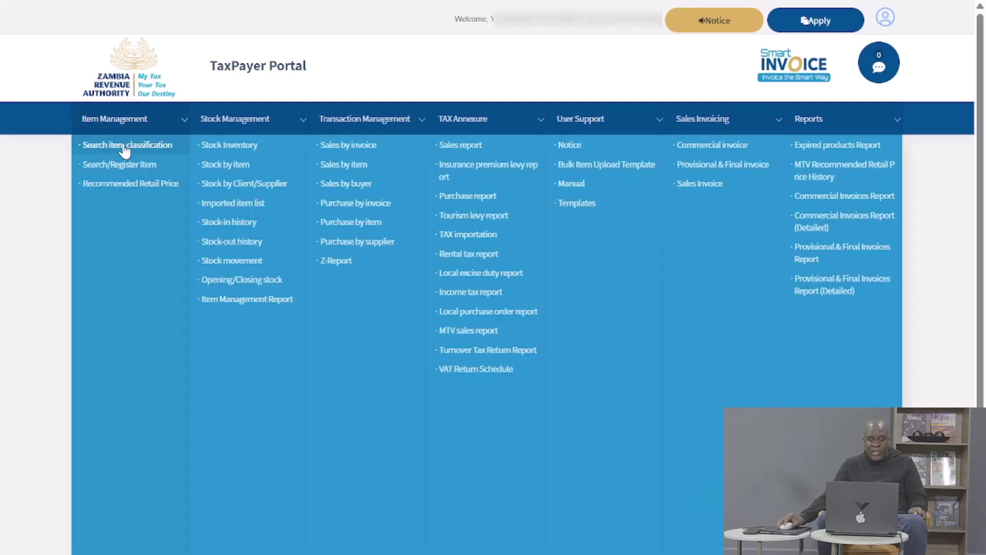
click(100, 173)
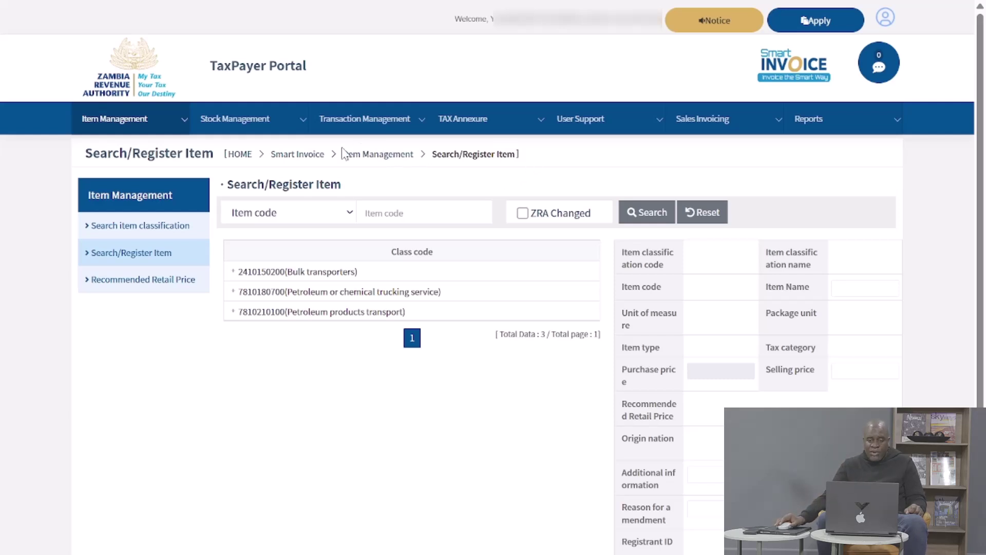
mouse_move(242, 132)
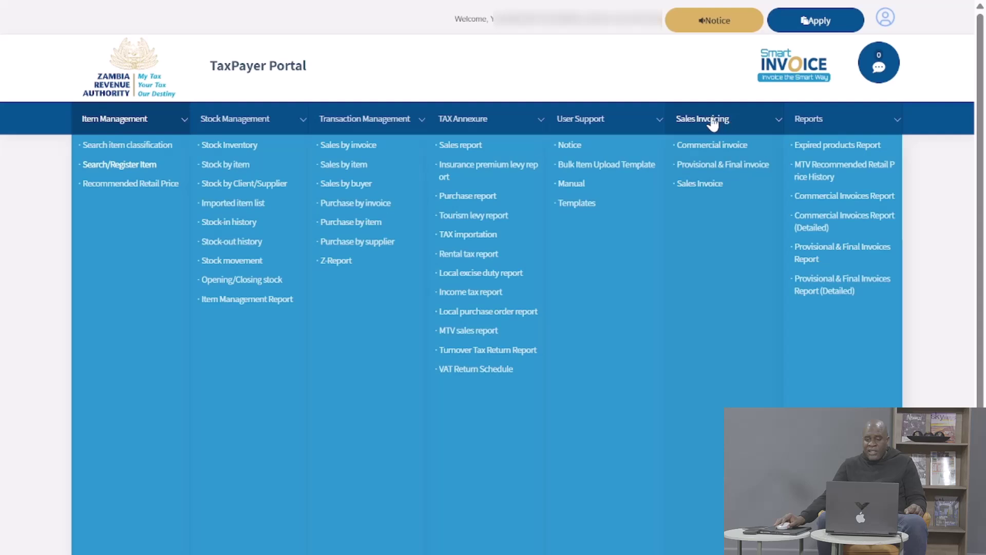
click(705, 185)
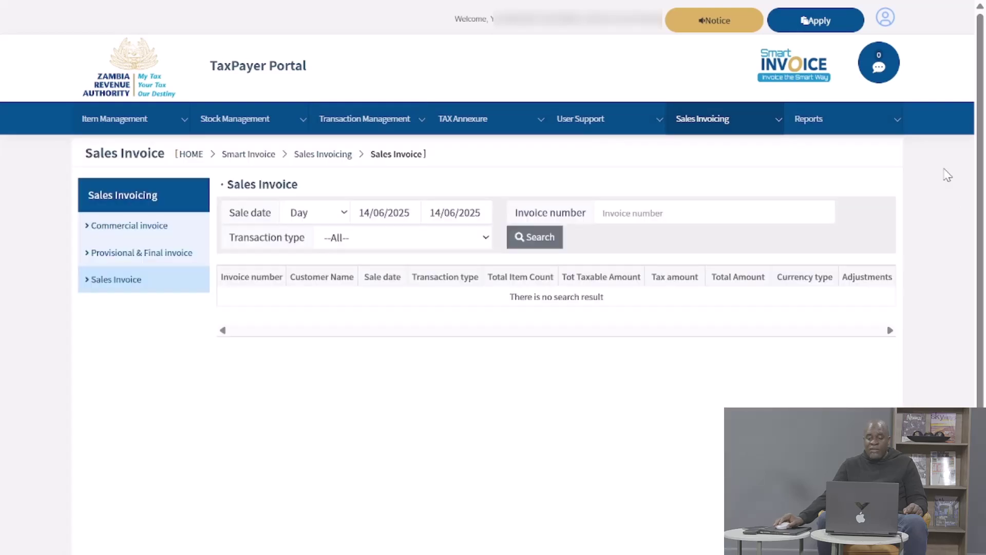
mouse_move(683, 121)
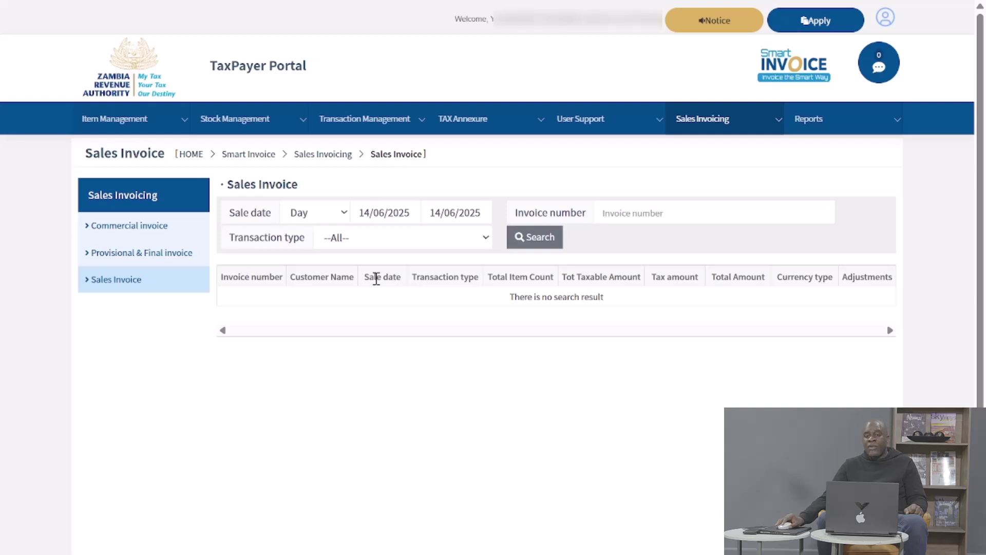
Step: Search the sales invoices of all transaction types with the sale date range starting on 01/11/2024
click(377, 216)
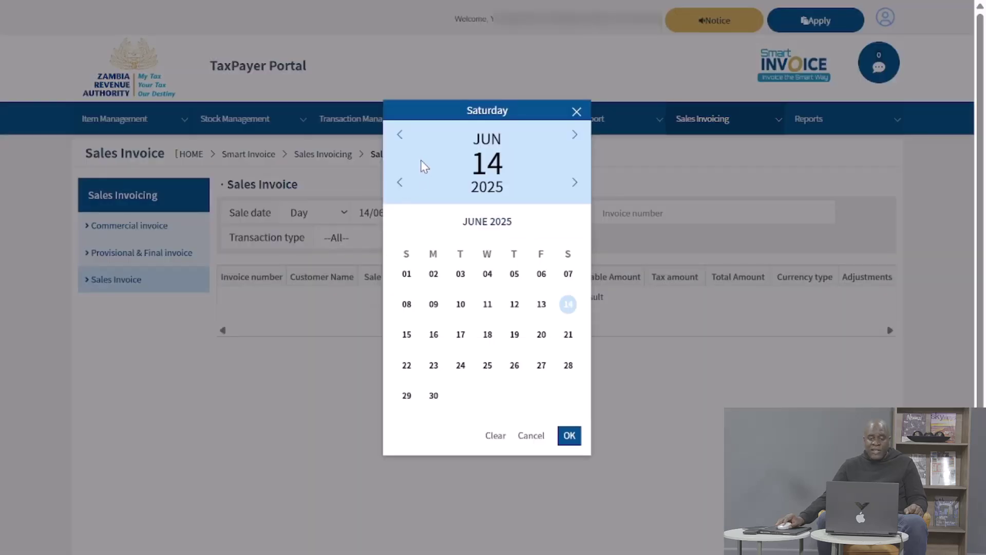
click(402, 140)
click(402, 139)
click(401, 139)
click(402, 140)
click(402, 140)
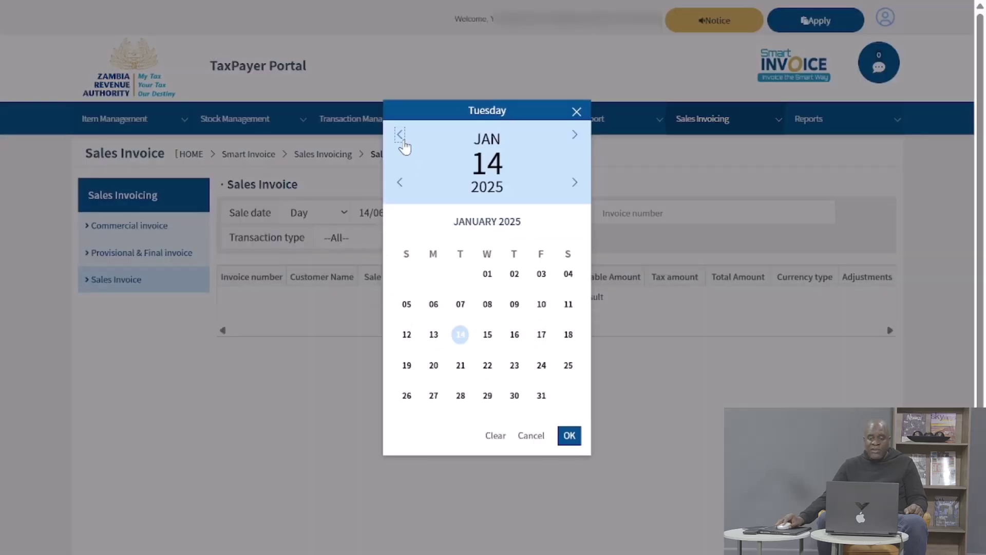
click(402, 140)
click(402, 140)
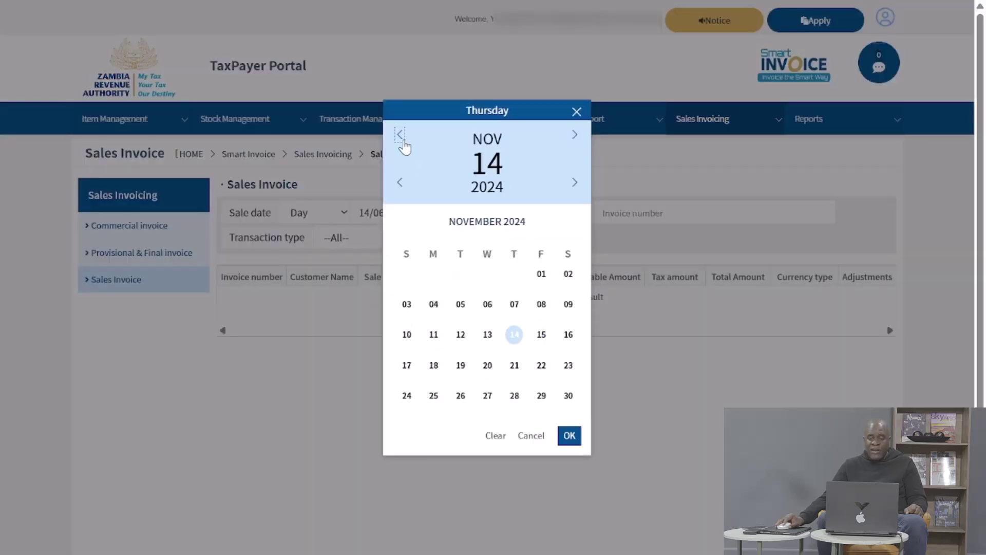
click(541, 275)
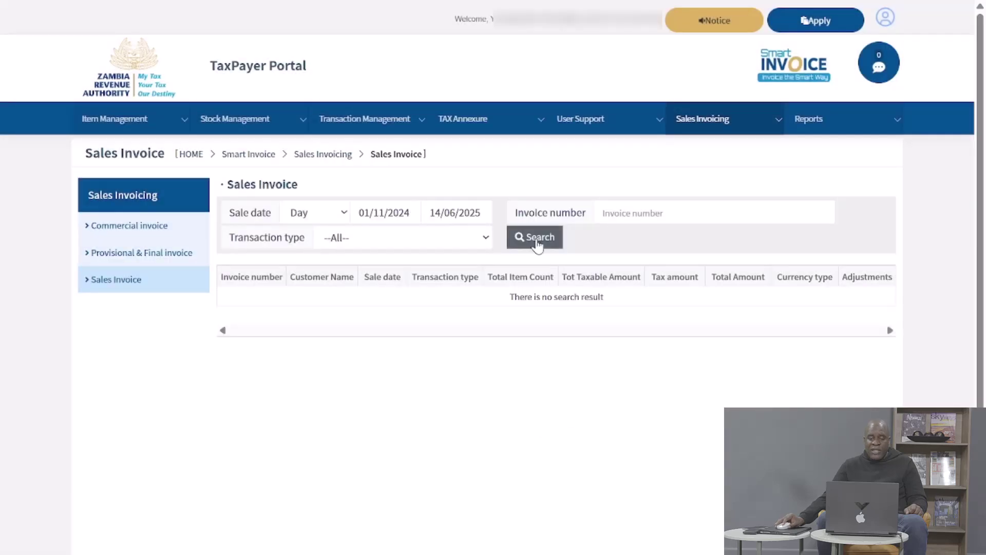
click(537, 246)
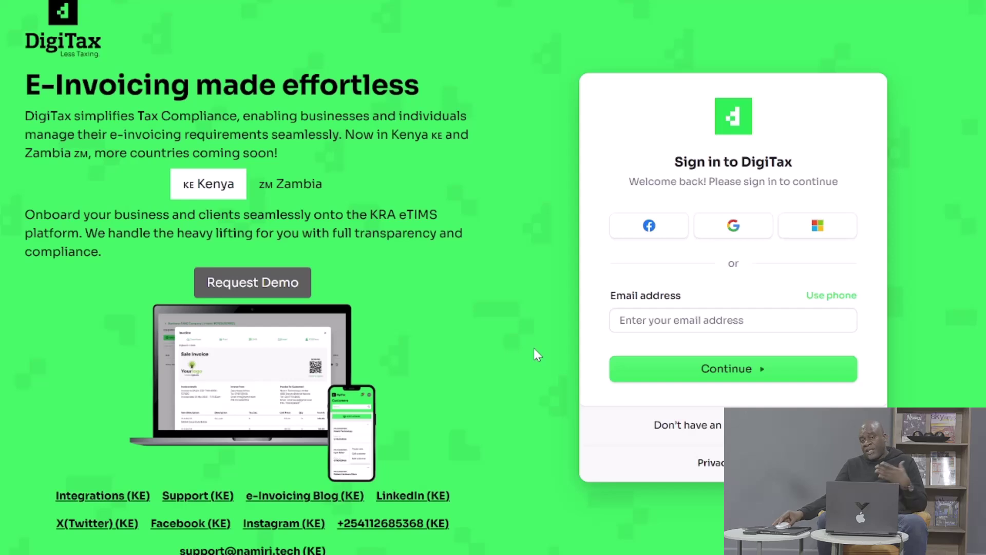
Step: Sign in to DigiTax with the account's e-mail address and password
click(682, 320)
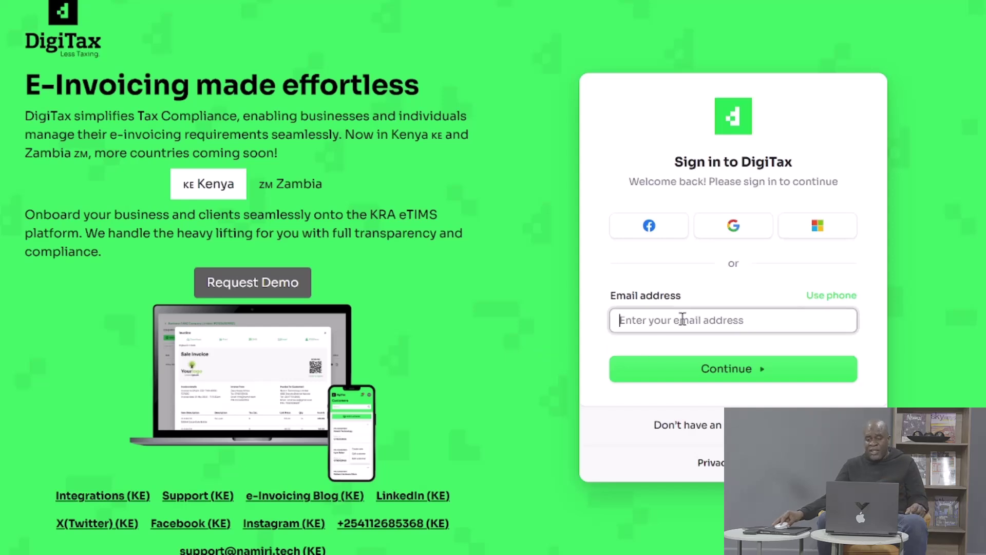
click(684, 345)
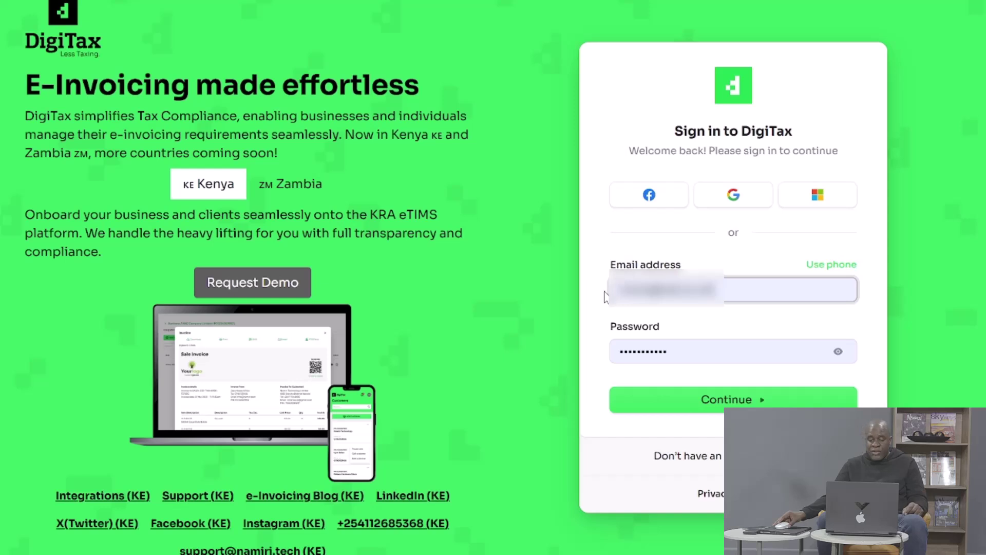
click(719, 405)
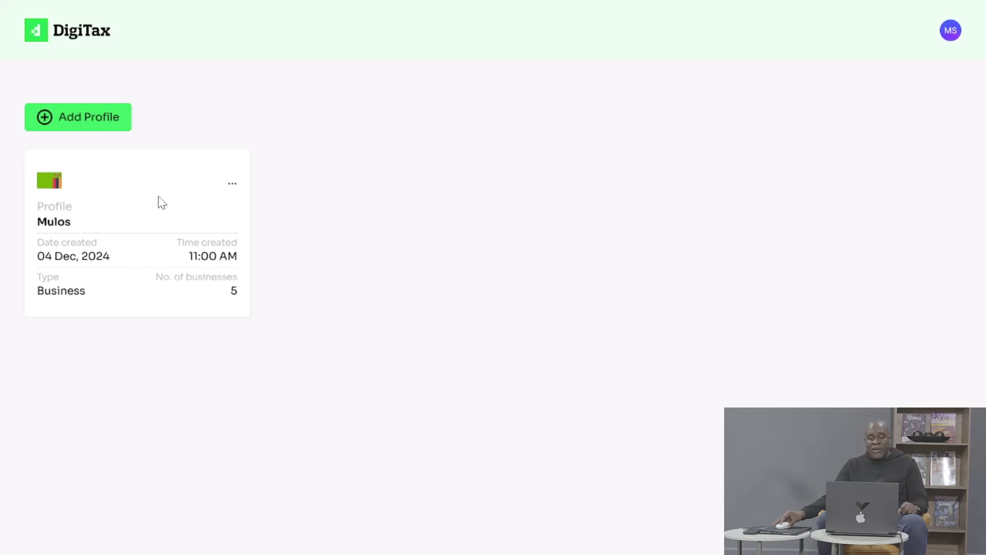
Step: Open the existing business profile and the first live business in it
click(145, 231)
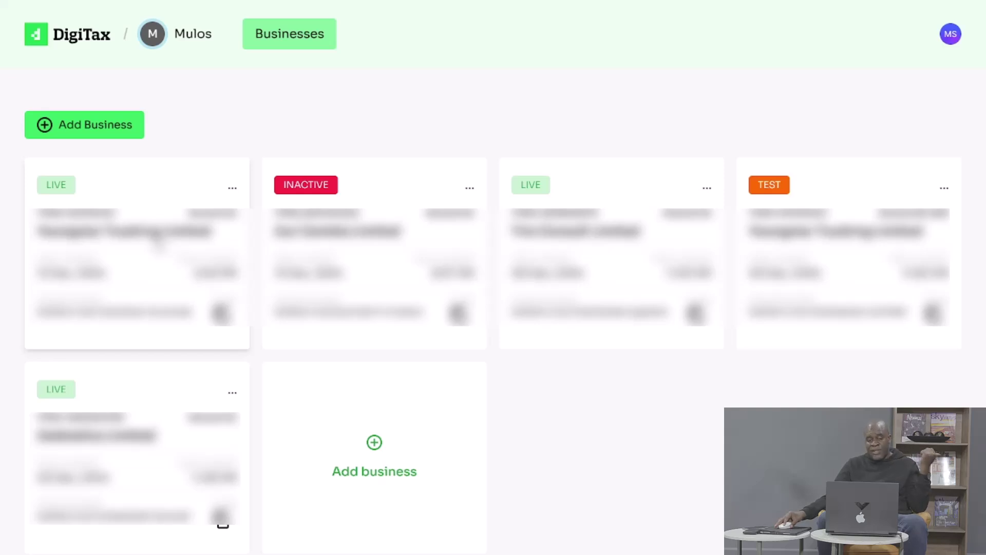
click(180, 184)
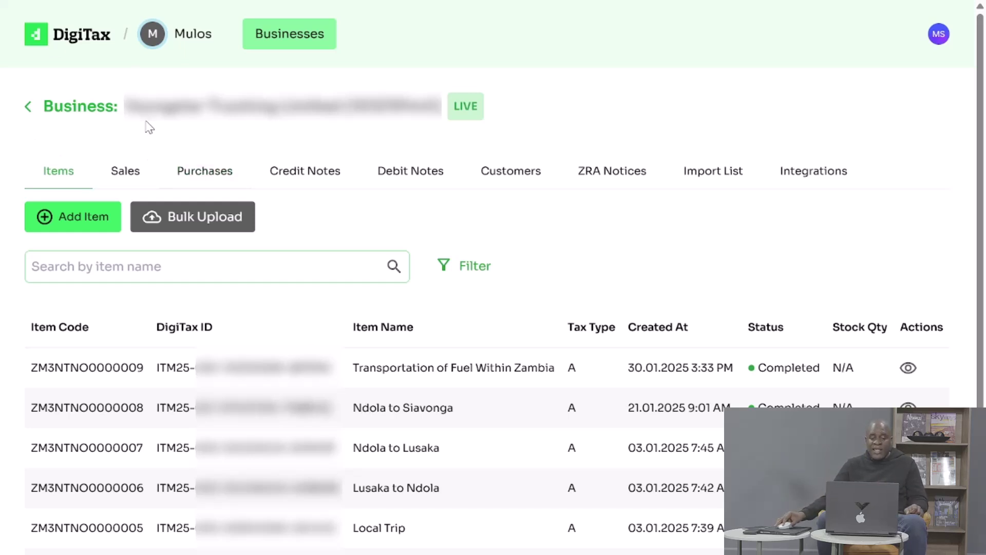
Step: Start adding an item named CAD Software with the item type code Service
click(78, 228)
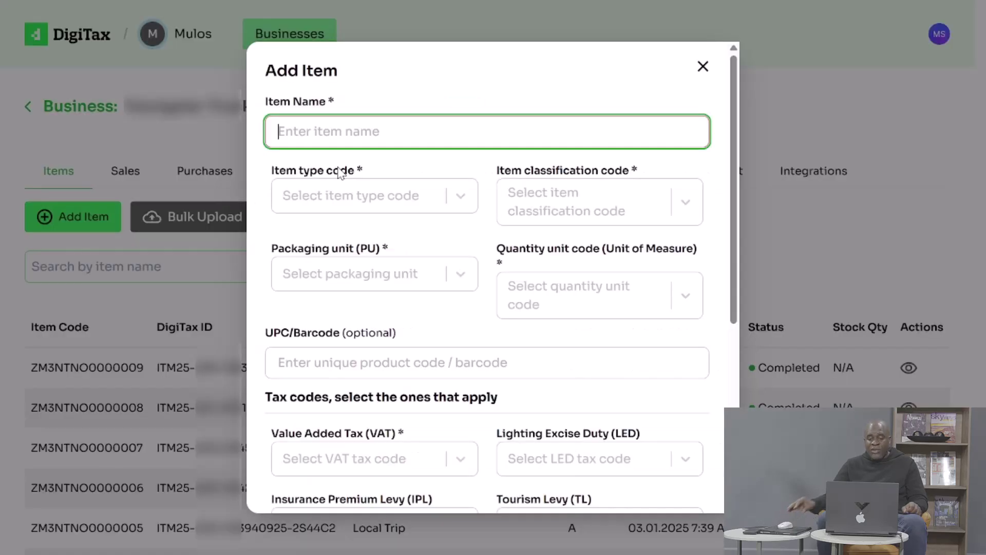
text(C)
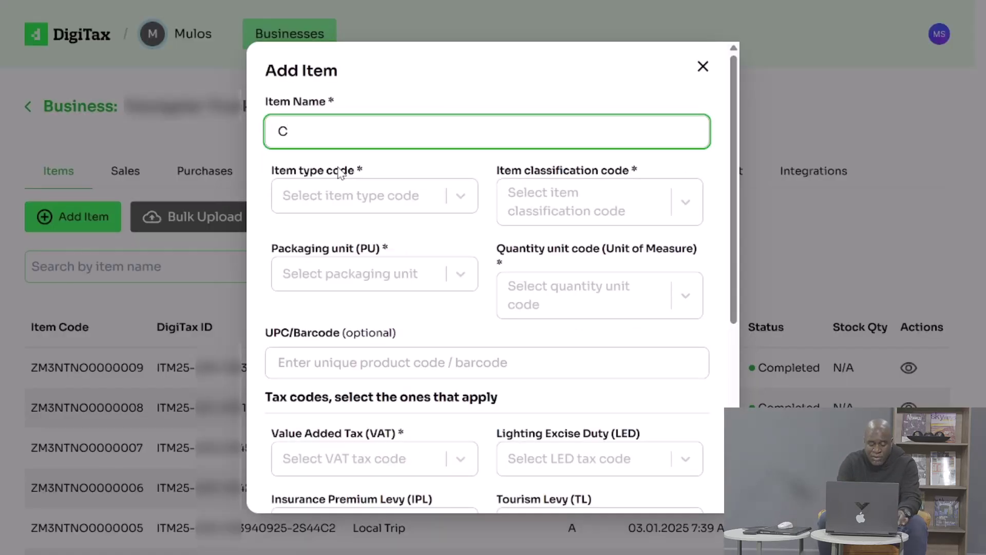
text(AD)
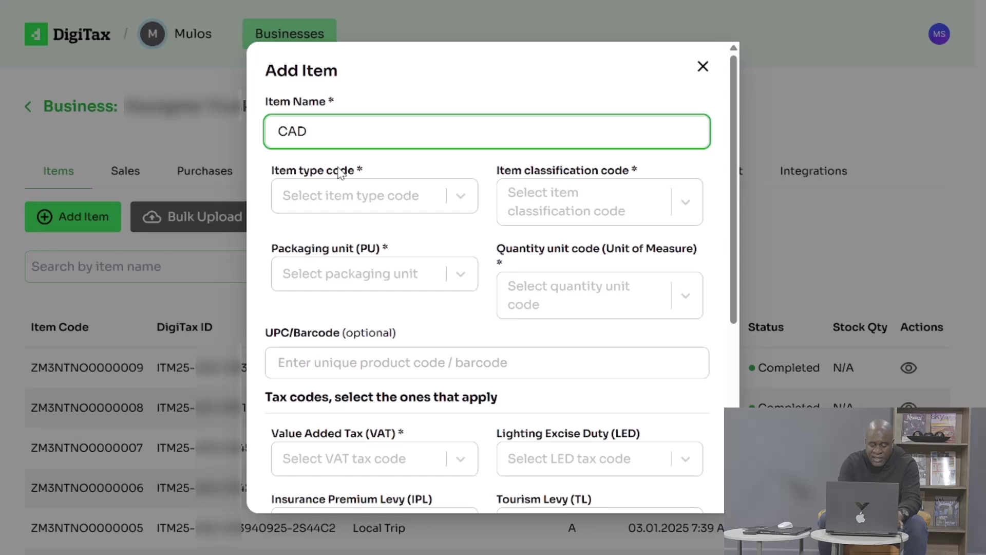
text( Software)
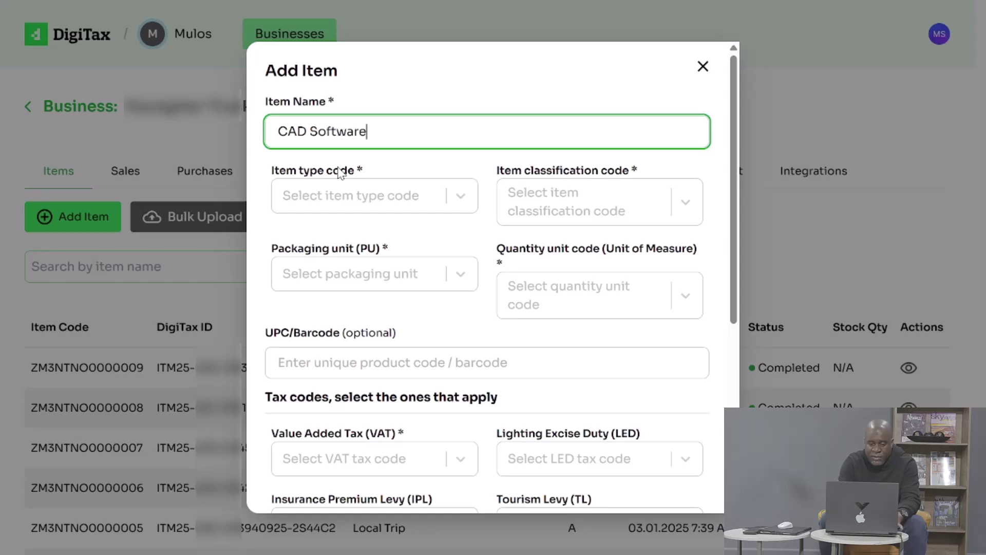
click(461, 198)
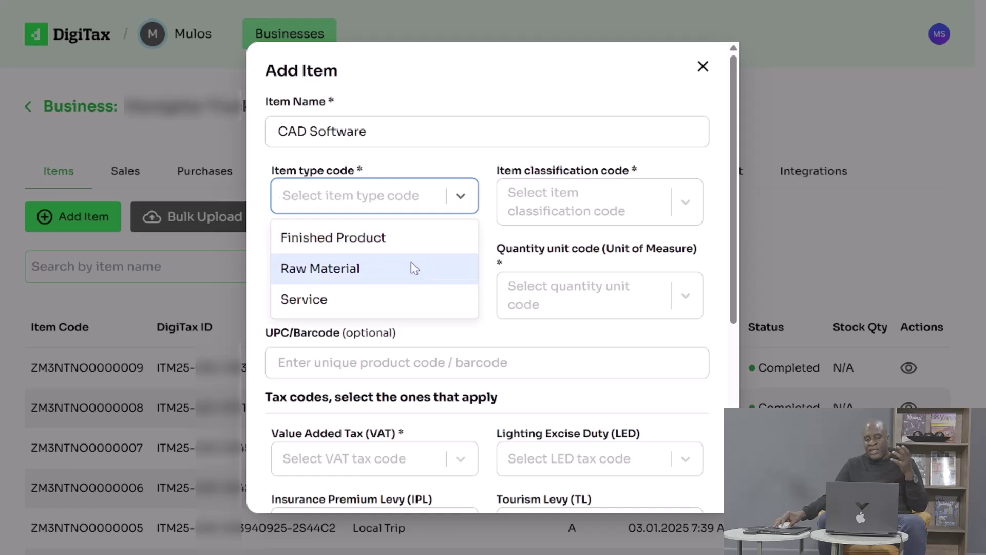
click(406, 308)
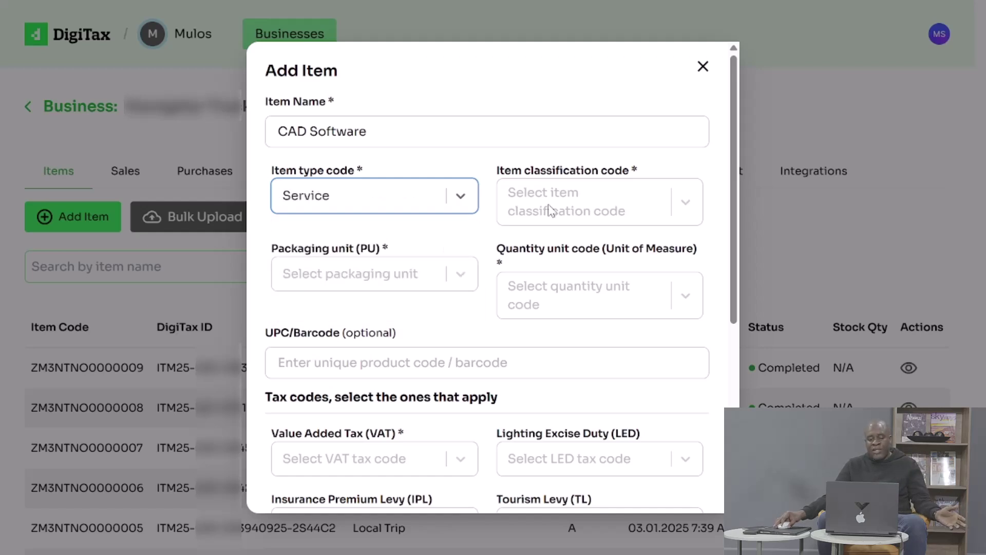
Step: Search the item classification codes for "Computer aided" and assign Computer aided design CAD software to the item
click(657, 207)
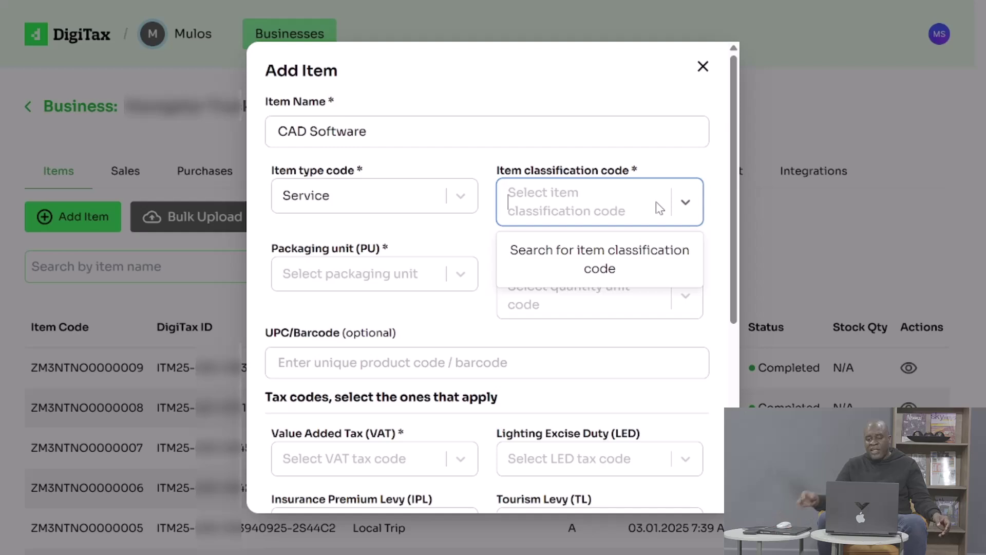
text(C)
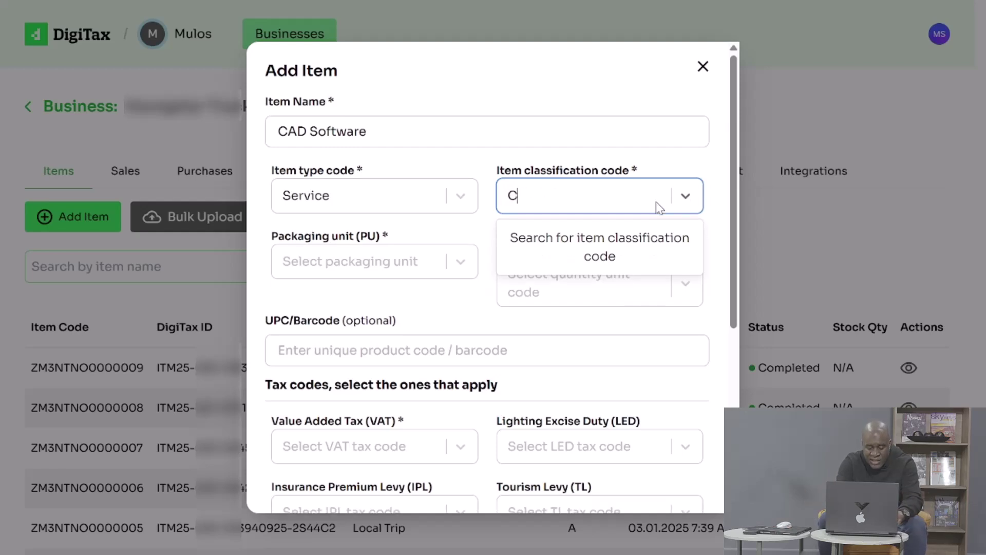
text(omputer aided)
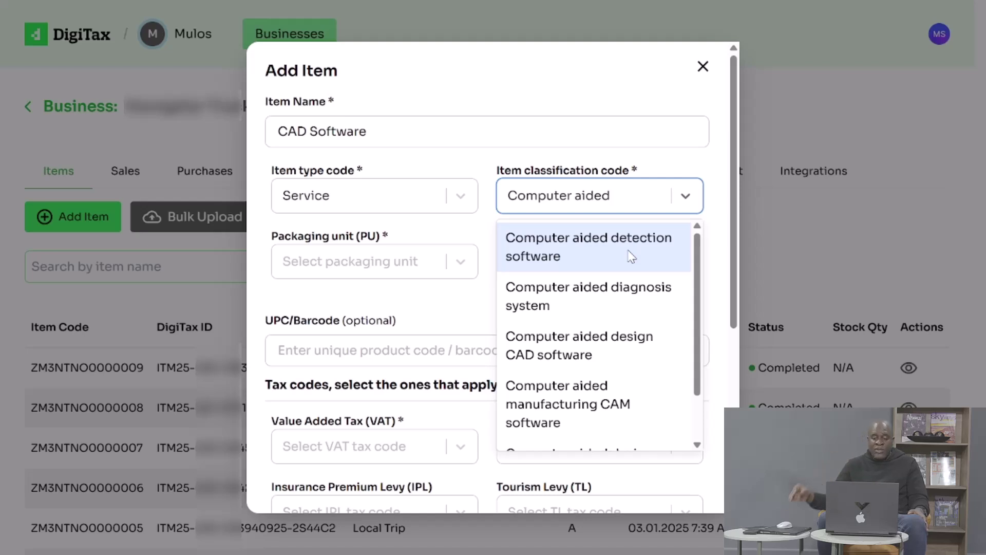
click(598, 355)
Step: Set both the item's packaging unit and its quantity unit code to Each
click(461, 261)
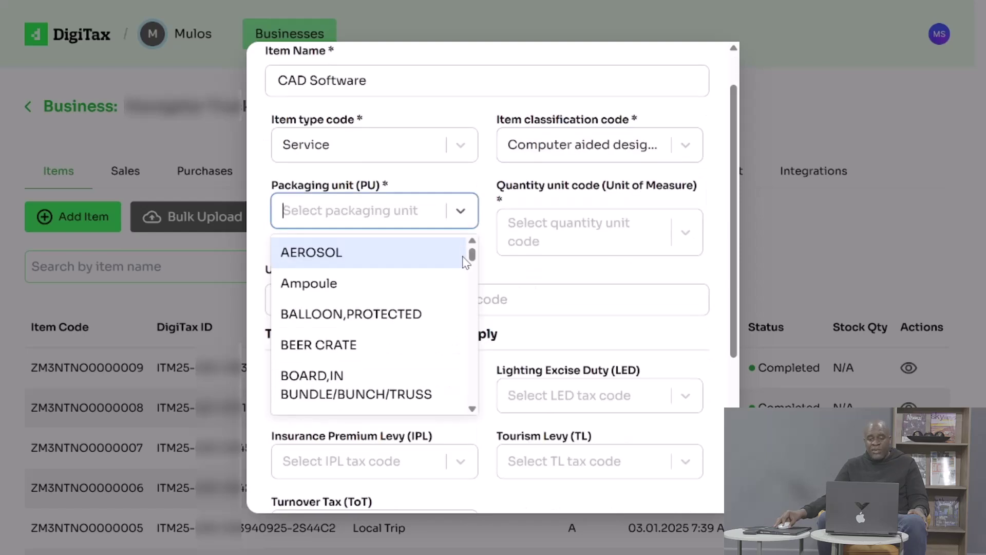
text(ea)
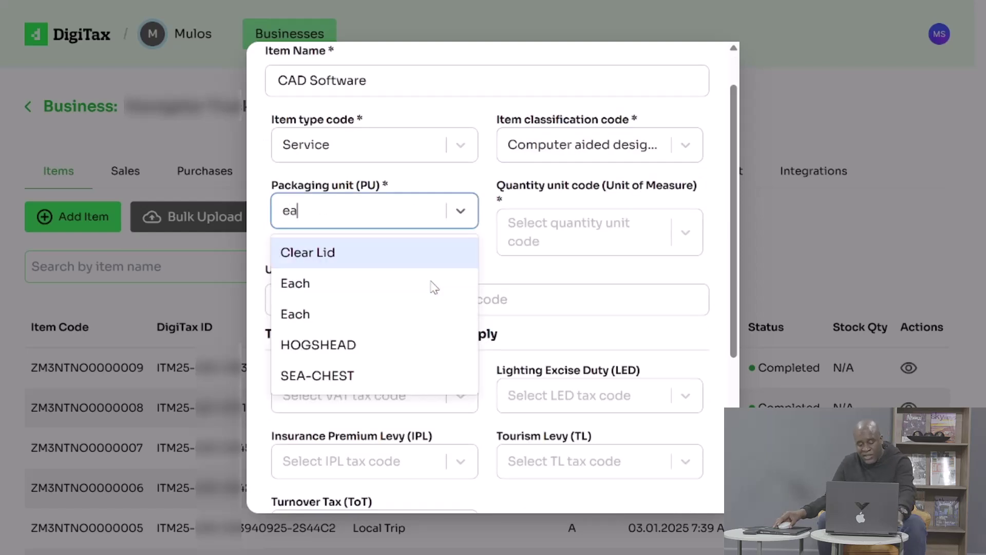
text(c)
click(423, 282)
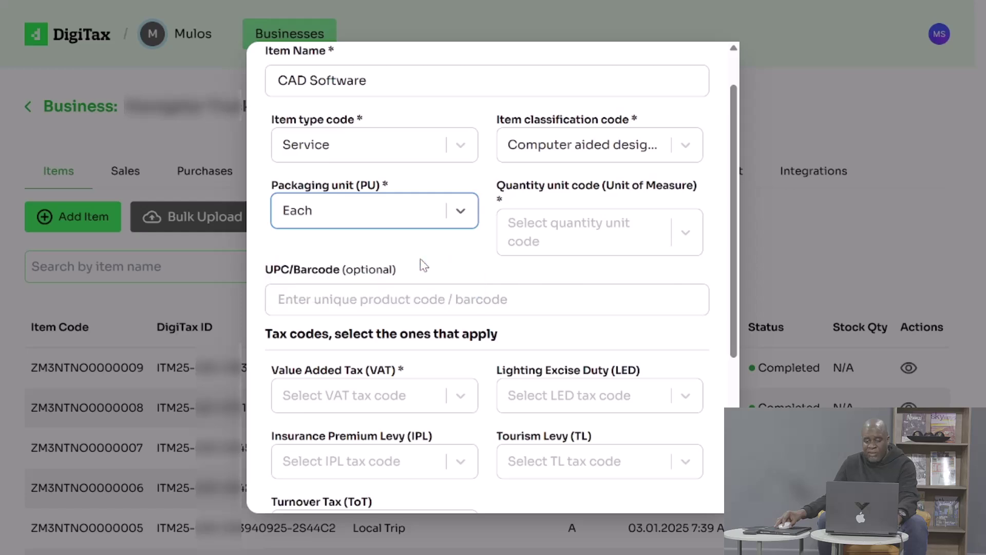
click(609, 228)
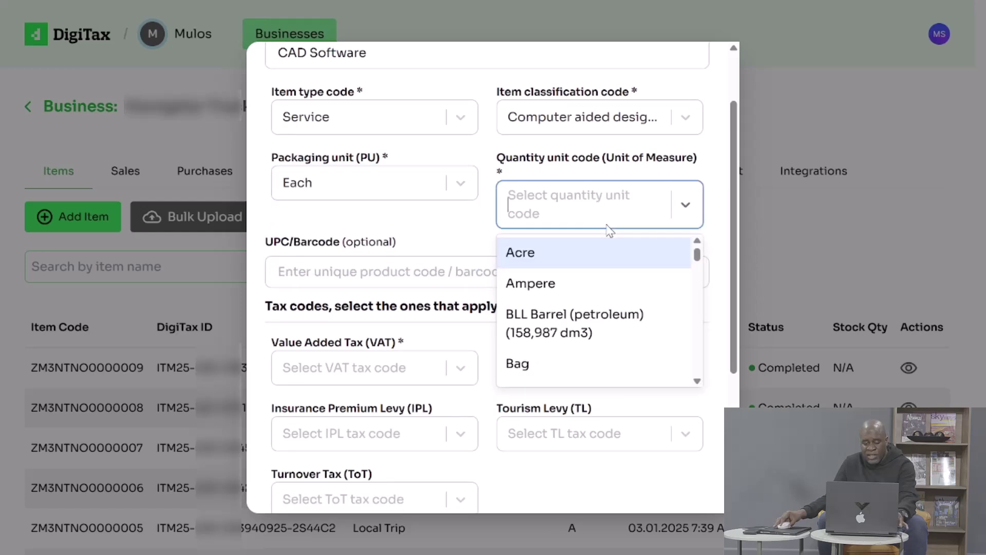
text(w)
key(BackSpace)
text(e)
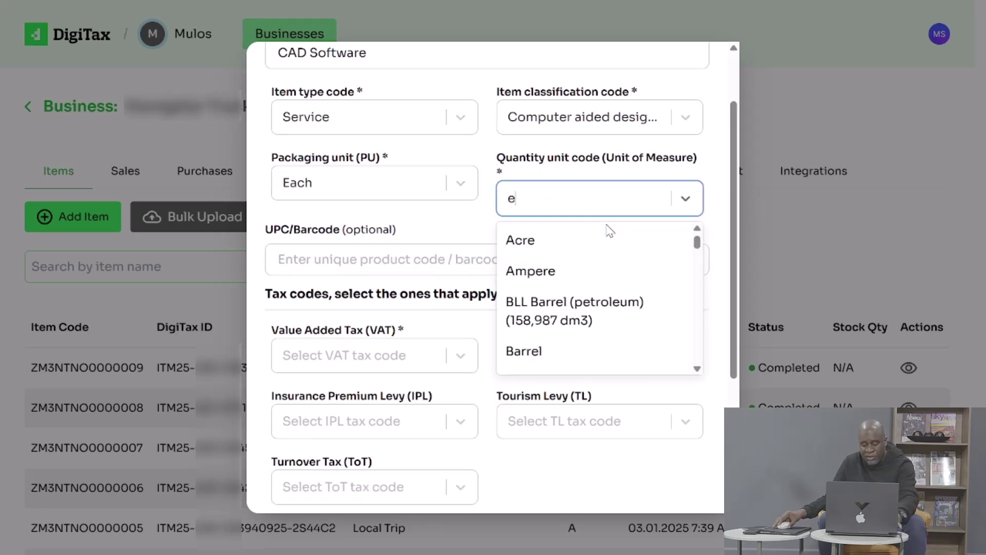
text(ac)
click(606, 238)
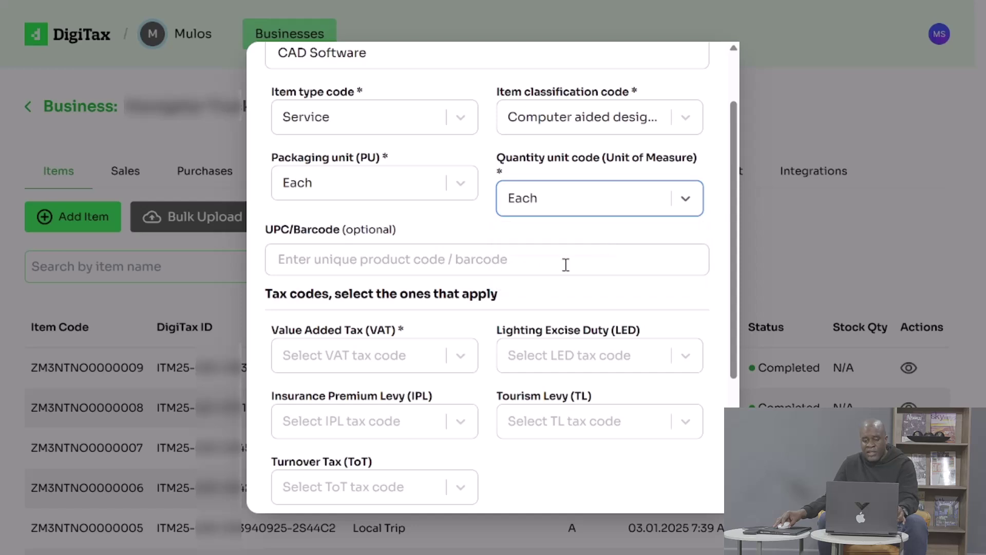
Step: Set the item's VAT code to Standard Rated (16%) and its Tourism Levy and Turnover Tax codes to Not Applicable
click(449, 355)
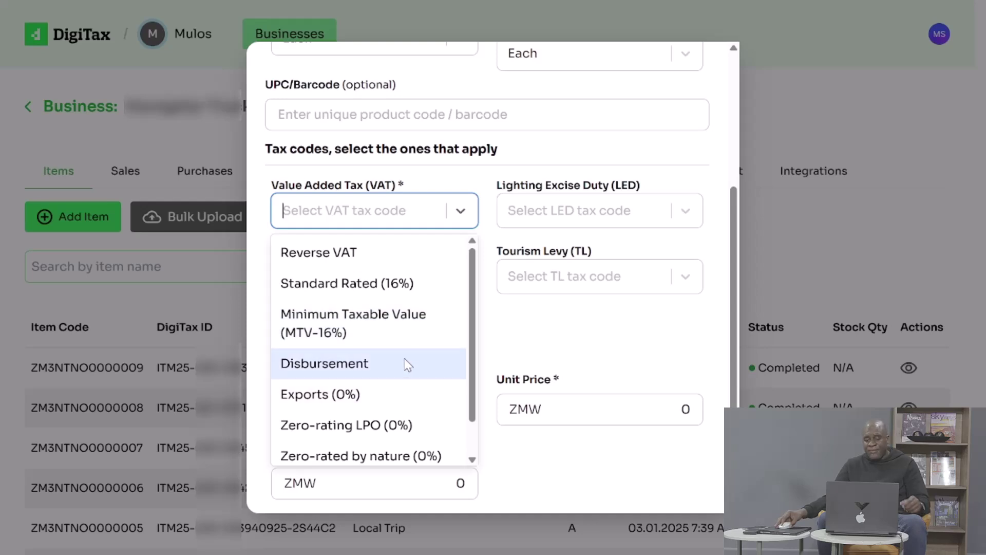
click(426, 284)
click(640, 280)
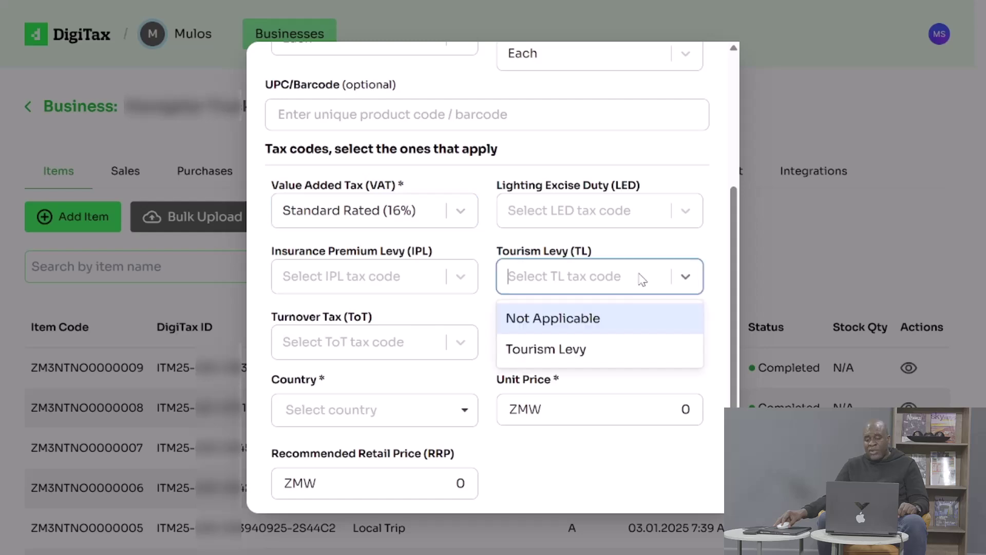
click(617, 329)
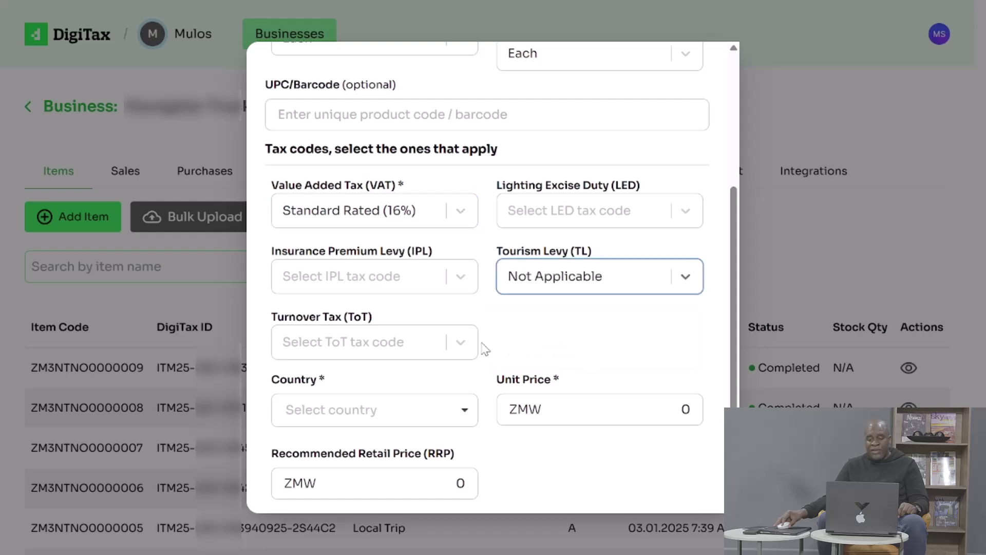
click(383, 344)
click(368, 385)
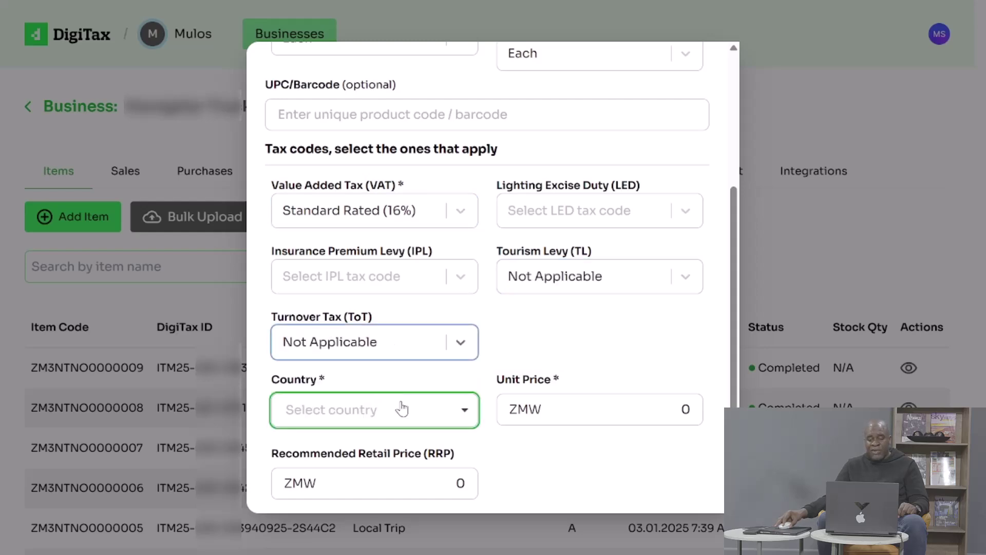
Step: Set the item's country to Zambia and its unit price to ZMW 116
click(438, 417)
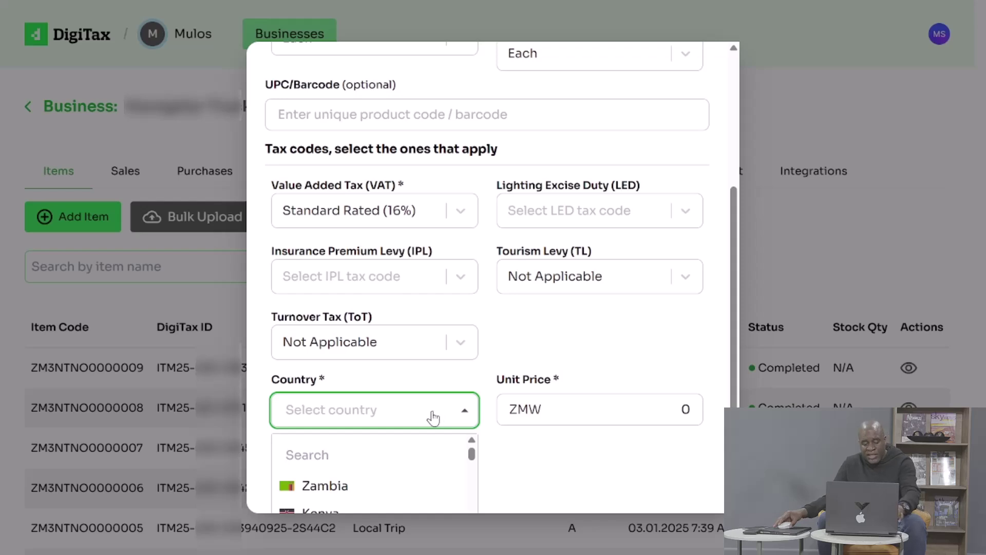
text(zam)
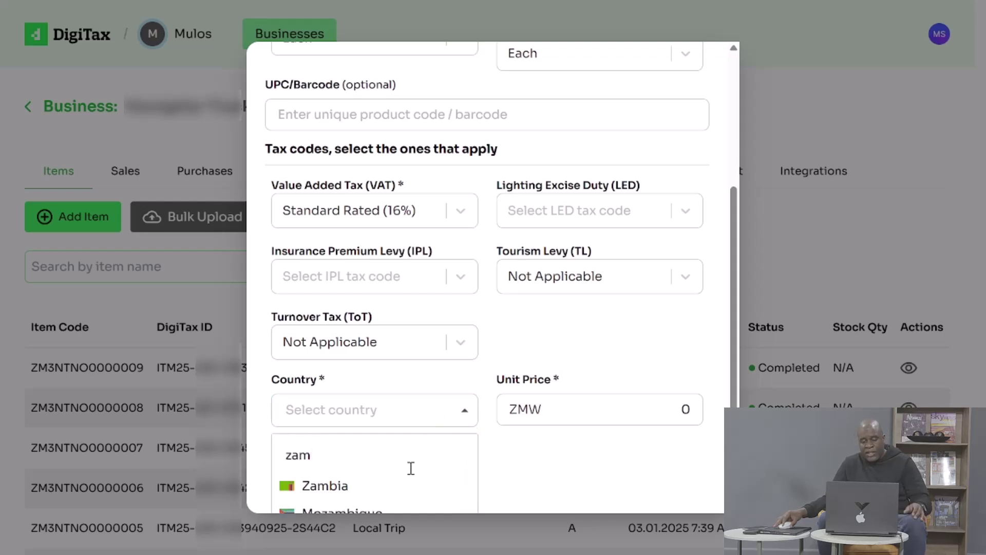
click(403, 487)
click(566, 409)
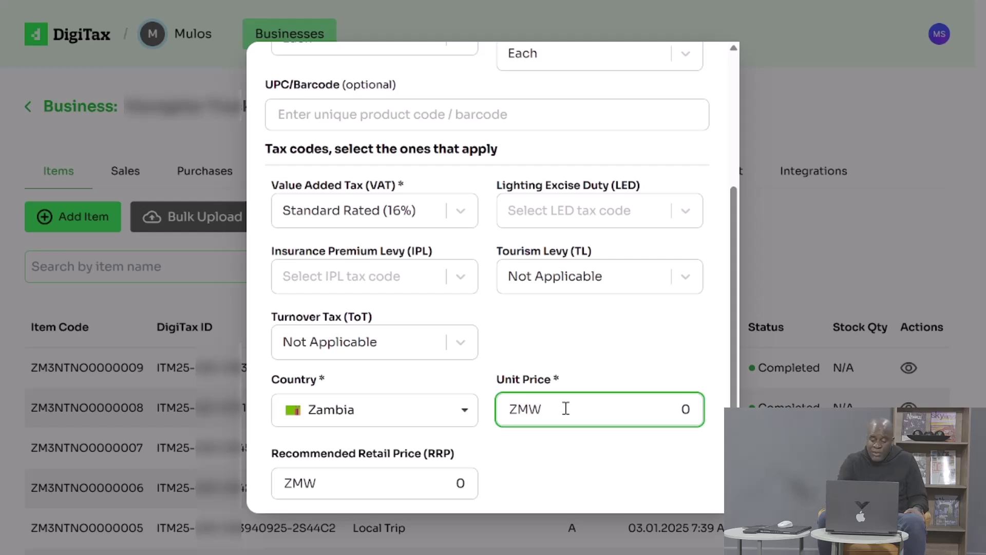
text(1000)
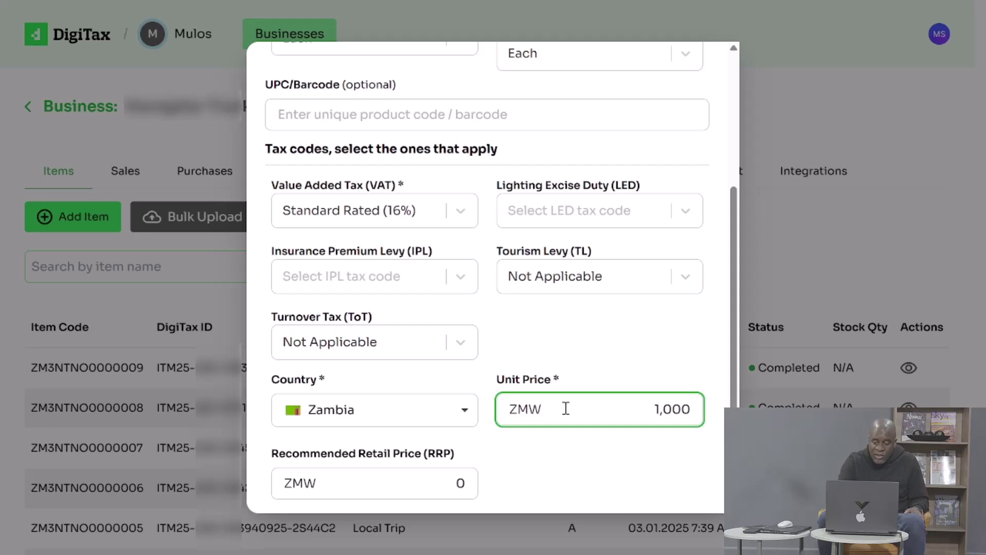
key(BackSpace)
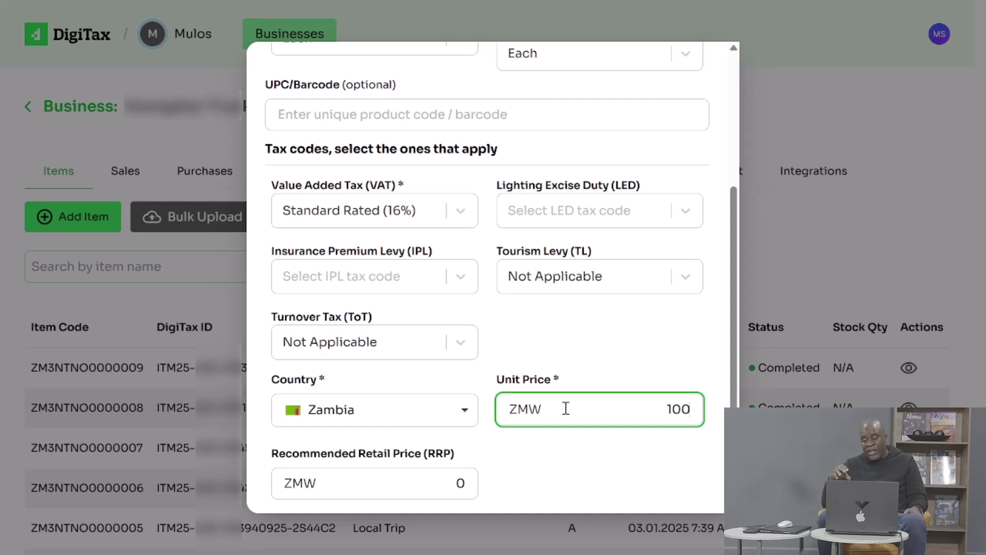
key(BackSpace)
key(BackSpace)
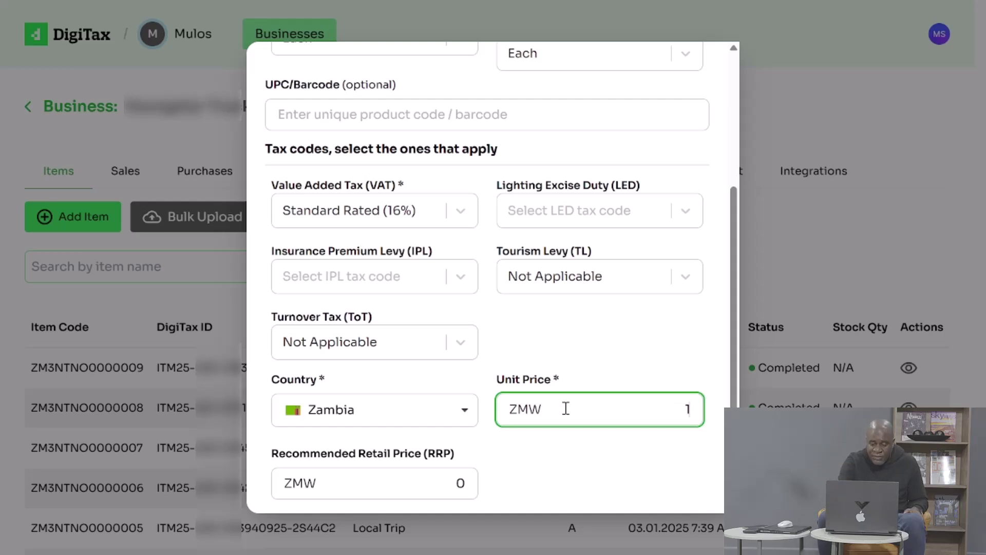
text(16)
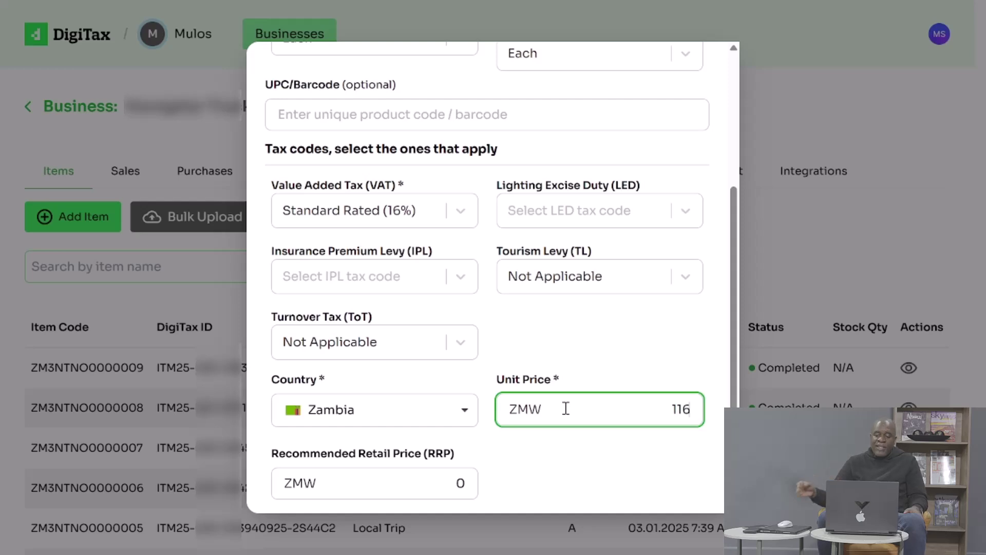
Step: Review the completed item form and close it without adding the item
scroll(662, 462, down, 2)
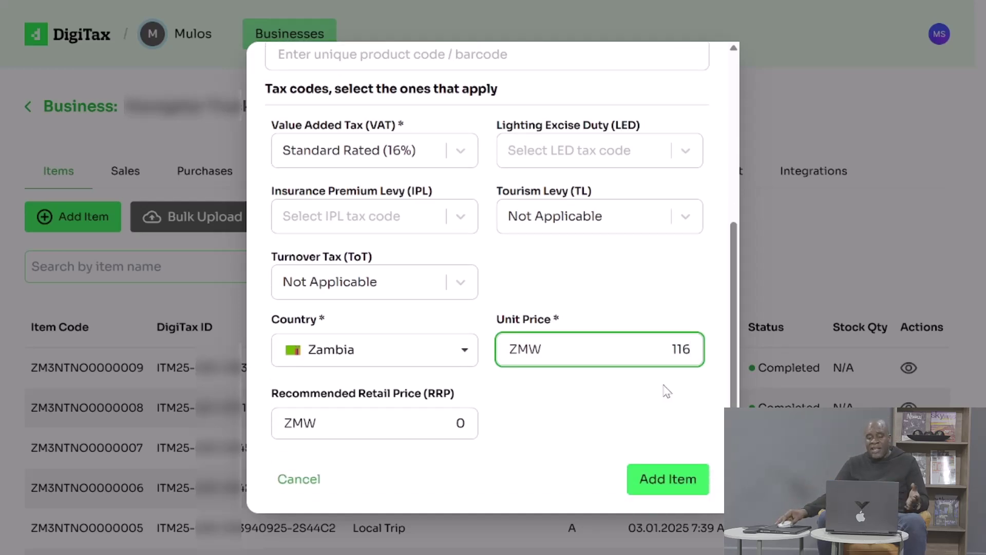
scroll(698, 155, up, 5)
click(763, 117)
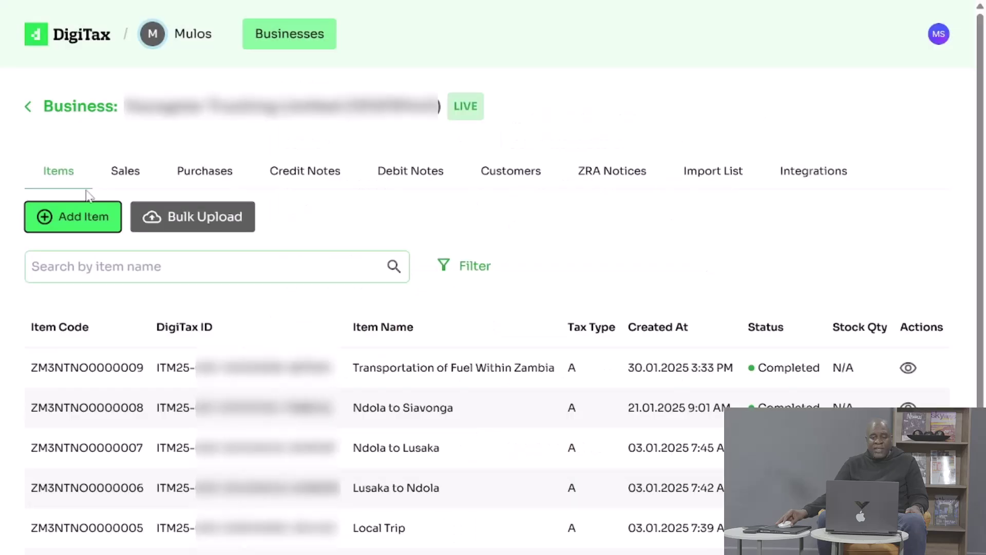
Step: View the business's sales list and highlight the Smart Invoice number and receipt number of the most recent sale
click(118, 176)
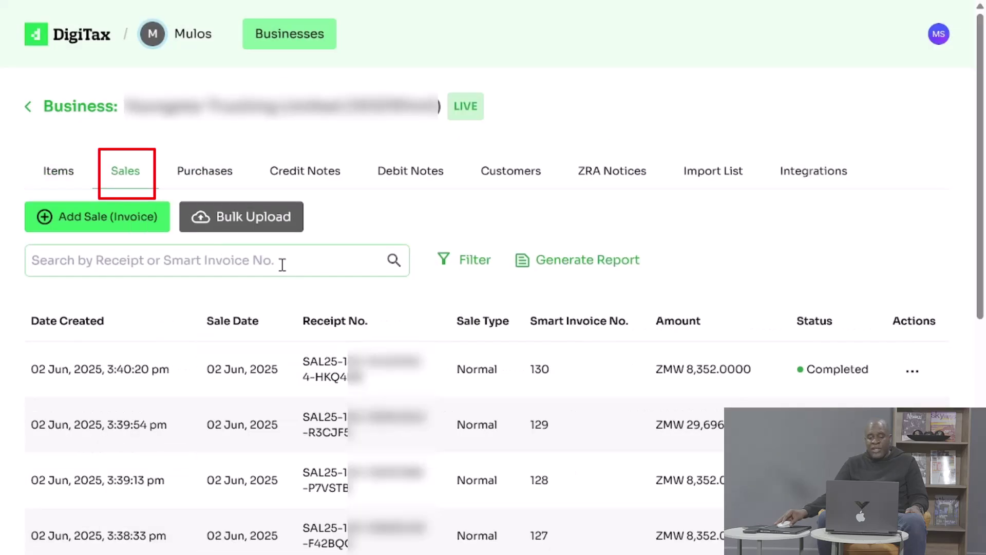
double_click(544, 372)
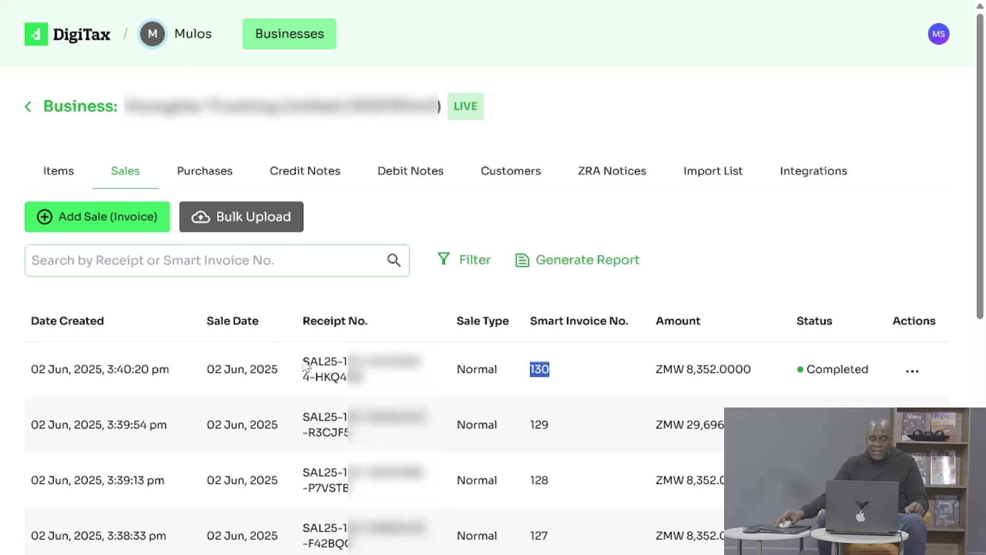
drag(304, 367, 378, 392)
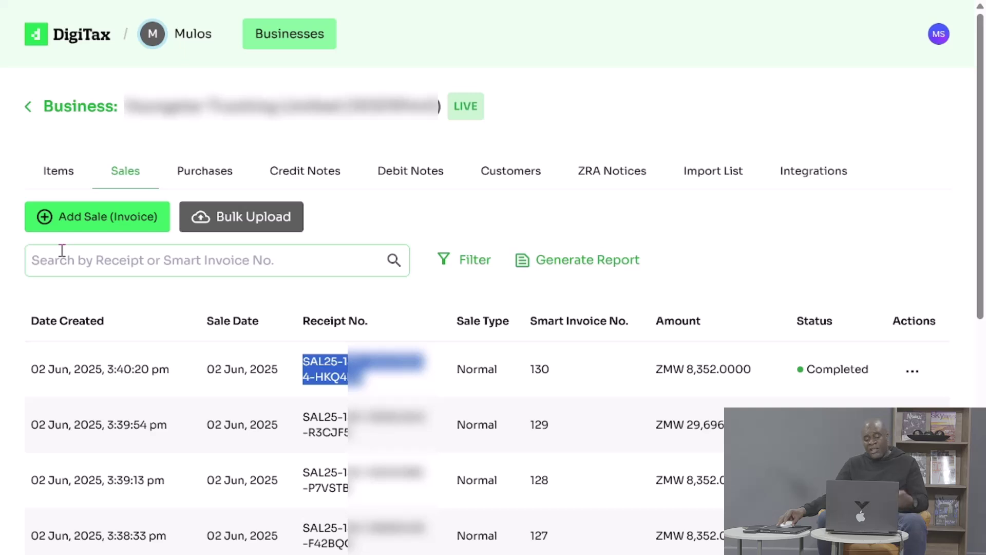
Step: Start a new sales invoice in United States dollars (USD) with an exchange rate of 24.50
click(94, 214)
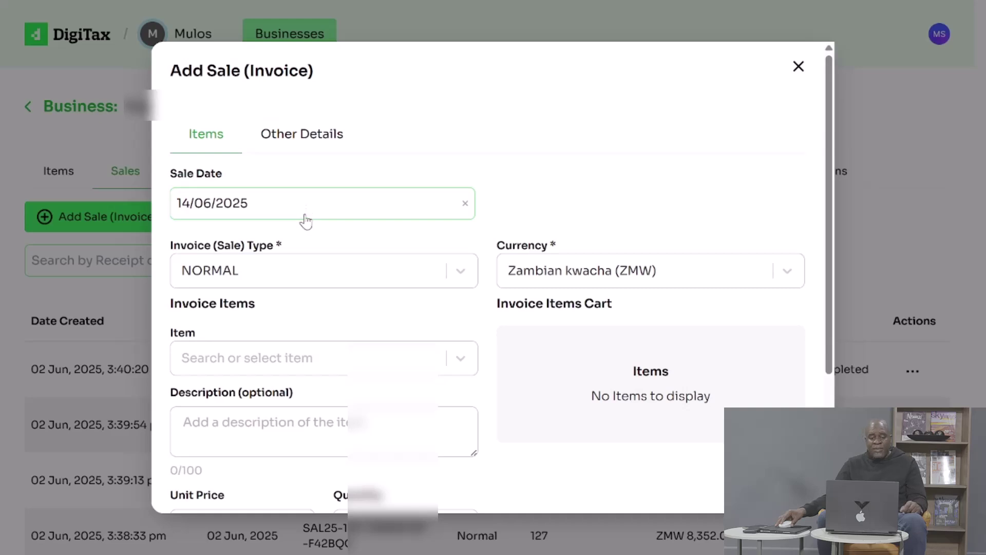
click(793, 271)
scroll(646, 390, down, 1)
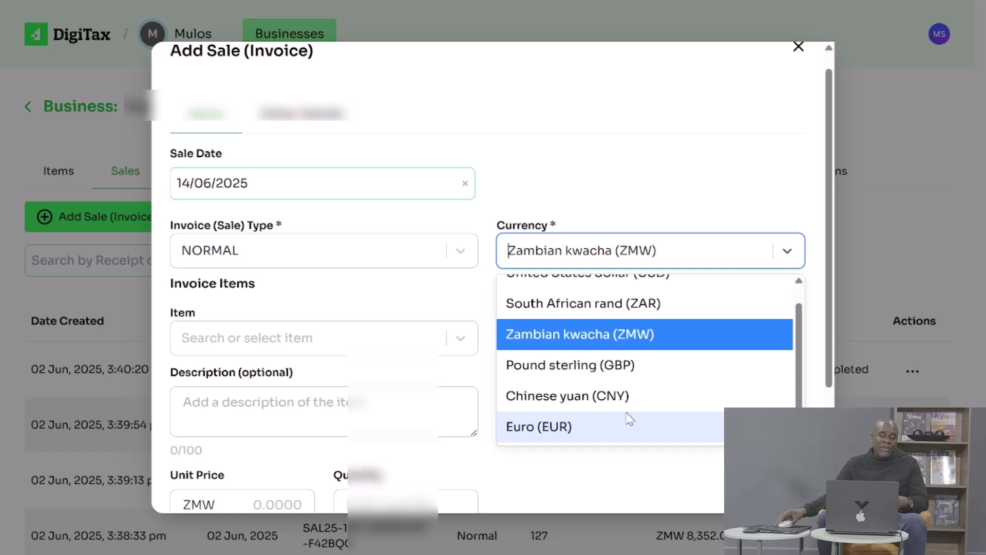
scroll(639, 335, up, 1)
click(651, 292)
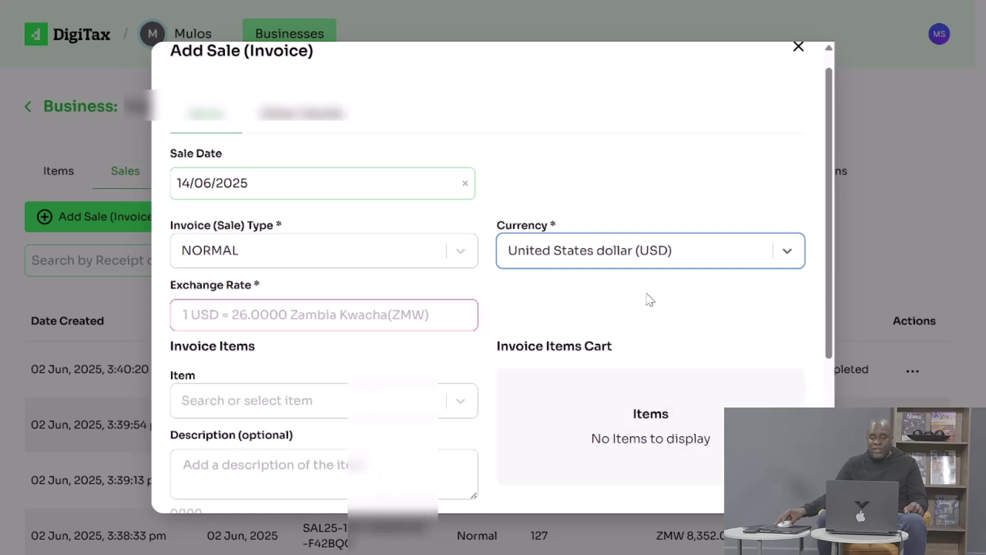
click(358, 316)
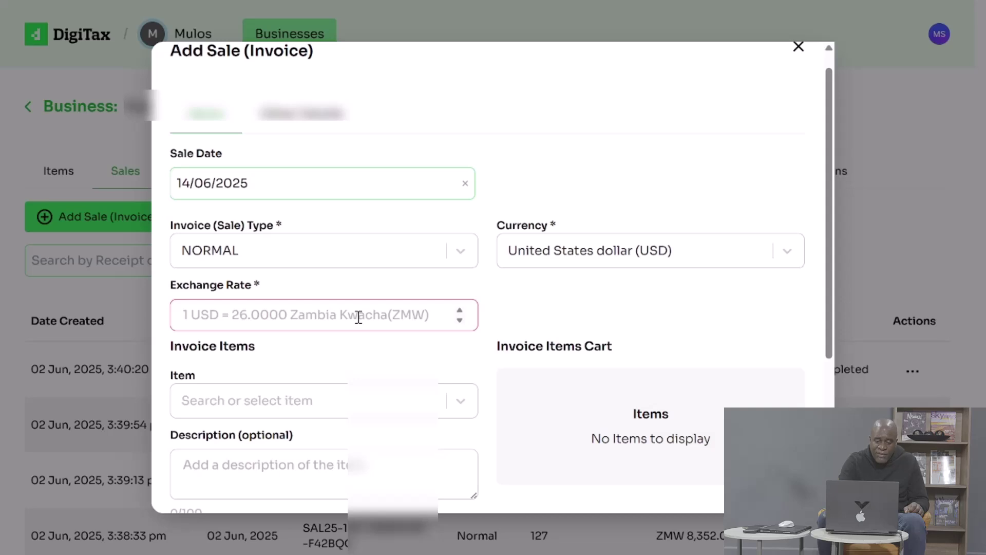
click(358, 316)
text(24.50)
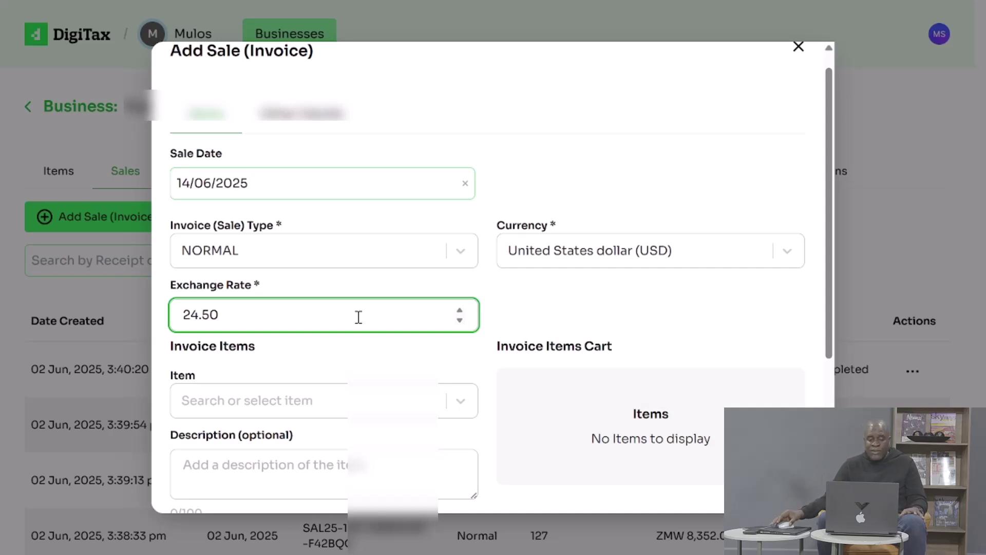
Step: Select the invoice item Transportation of Fuel Within Zambia and set its discount type to Amount
click(458, 411)
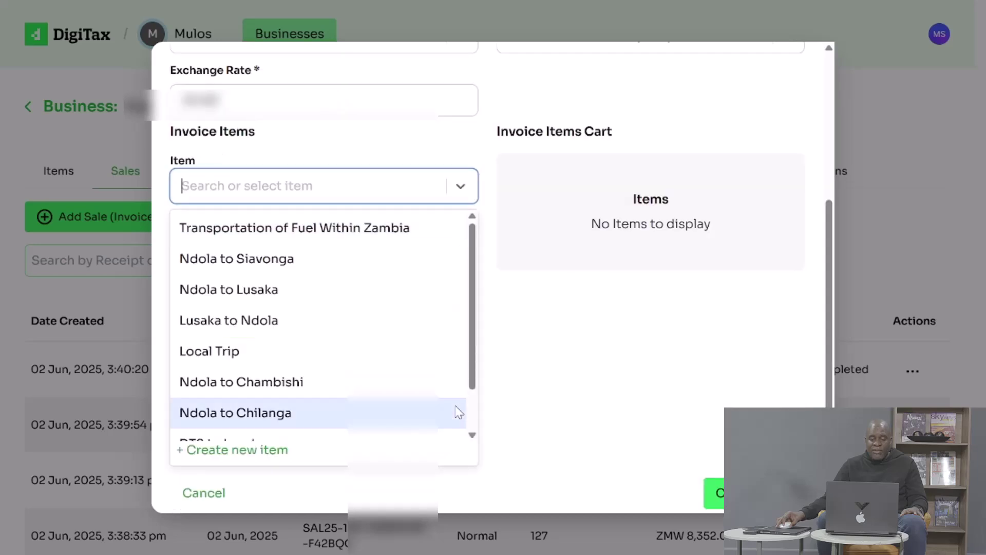
click(457, 225)
click(279, 411)
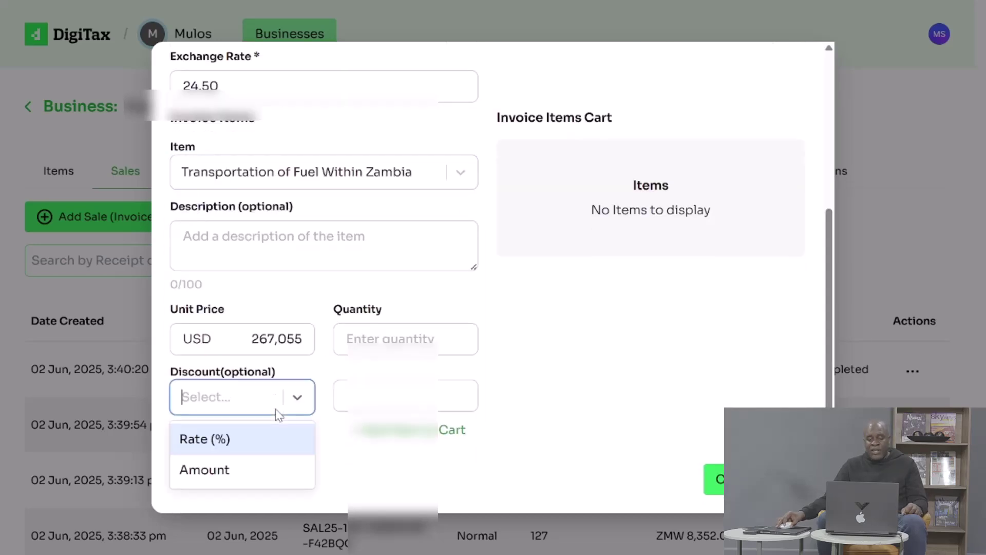
click(264, 473)
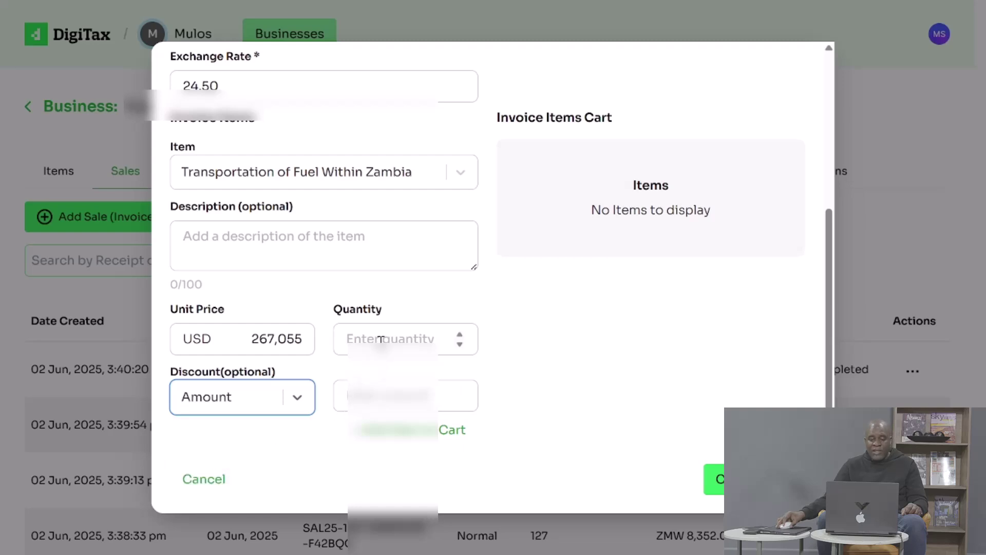
click(296, 404)
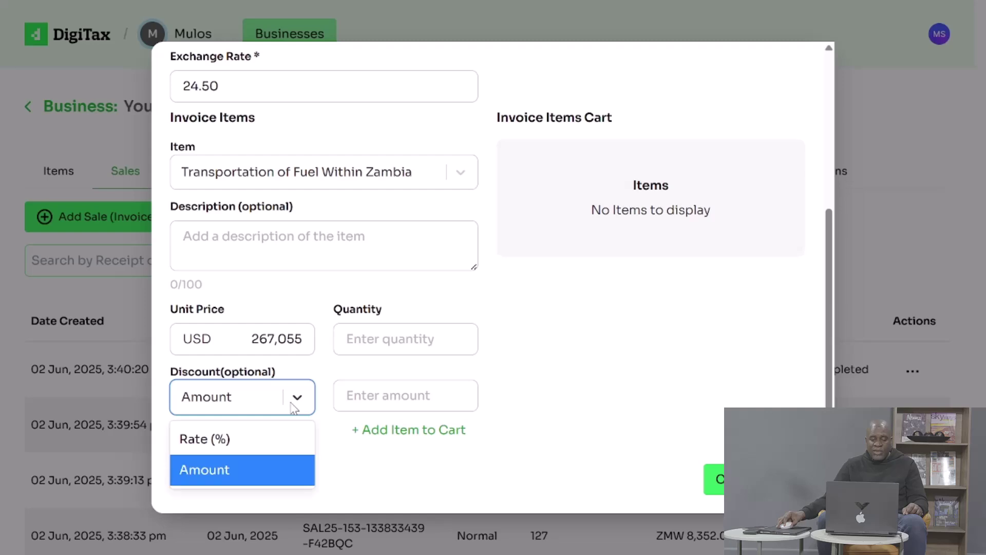
click(297, 402)
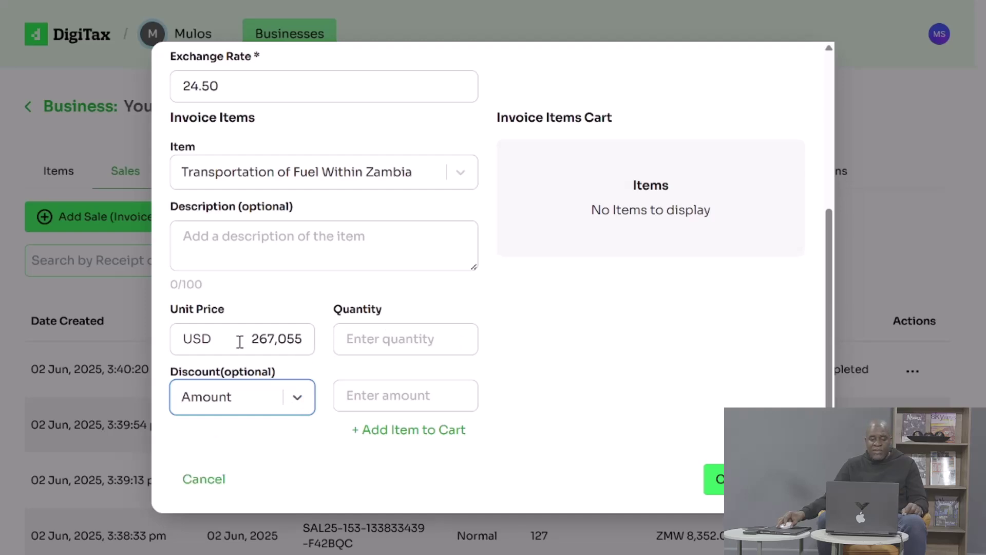
Step: Set the item's unit price to USD 116 and quantity to 1, and add it to the invoice cart
click(401, 344)
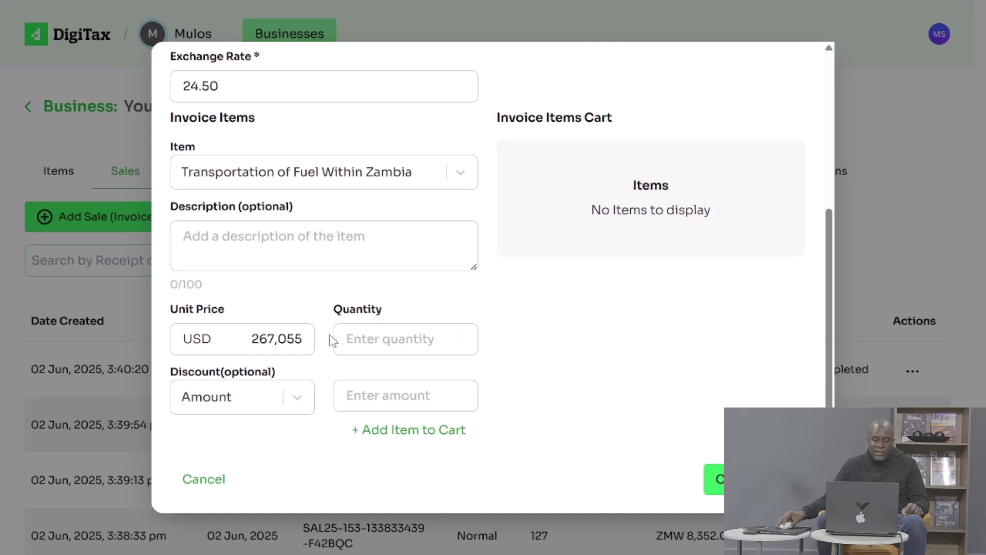
click(295, 337)
double_click(294, 337)
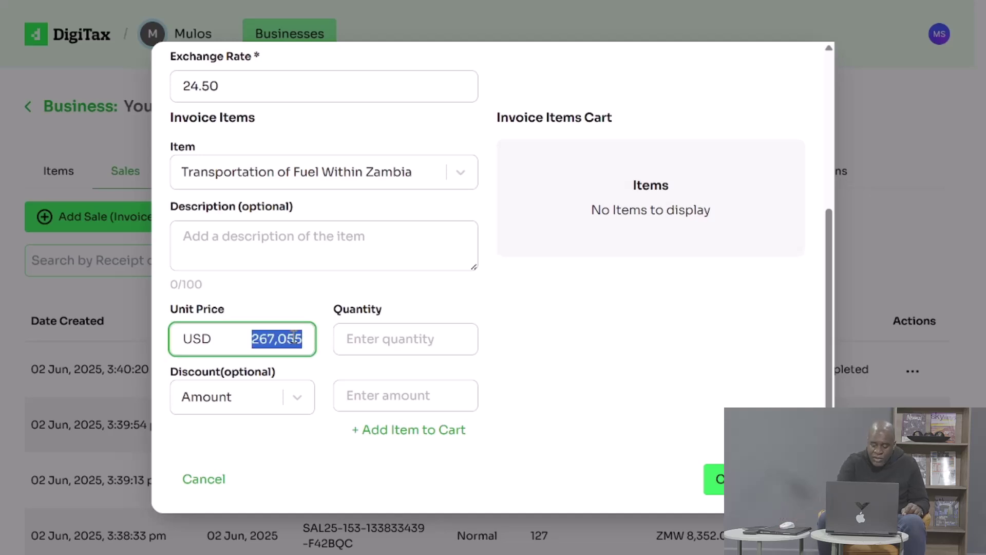
key(BackSpace)
text(116)
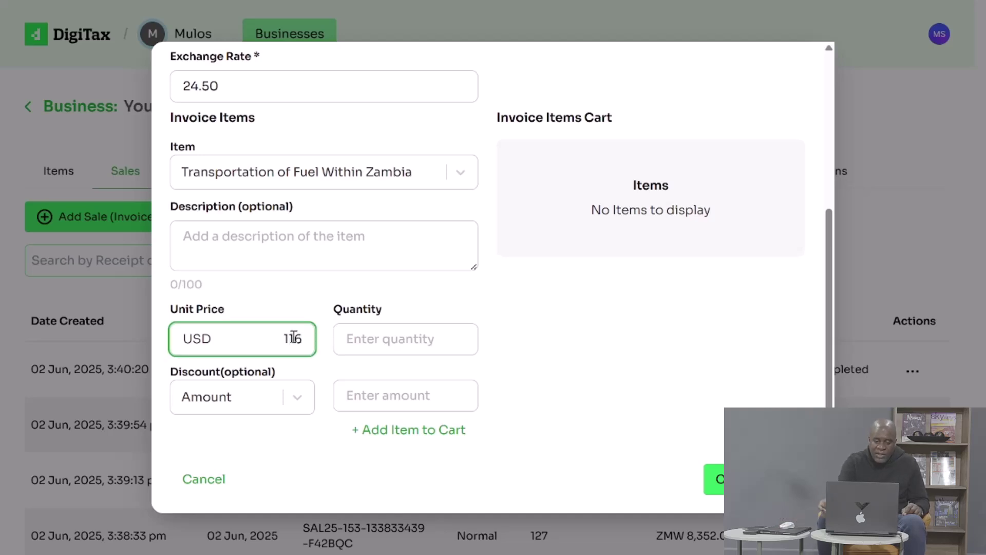
click(458, 334)
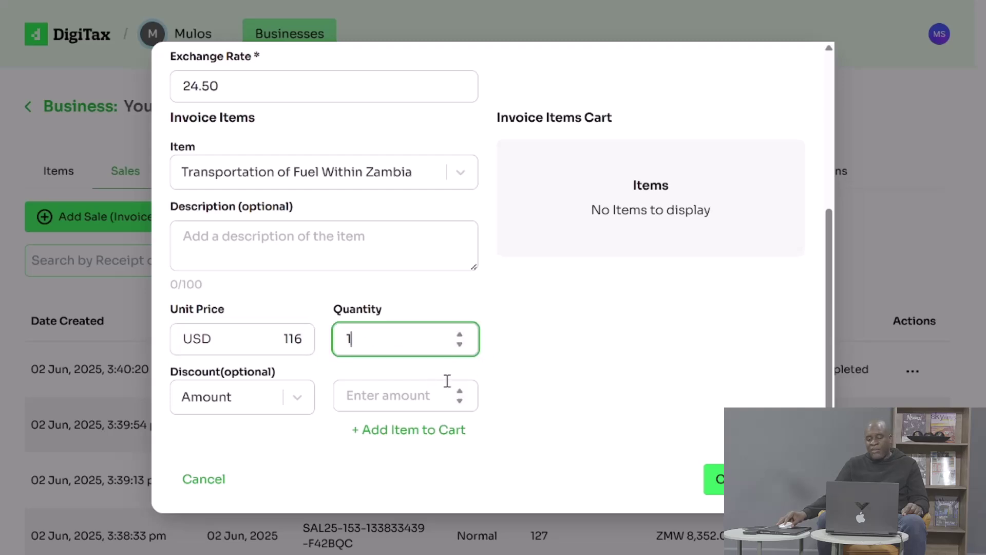
click(386, 434)
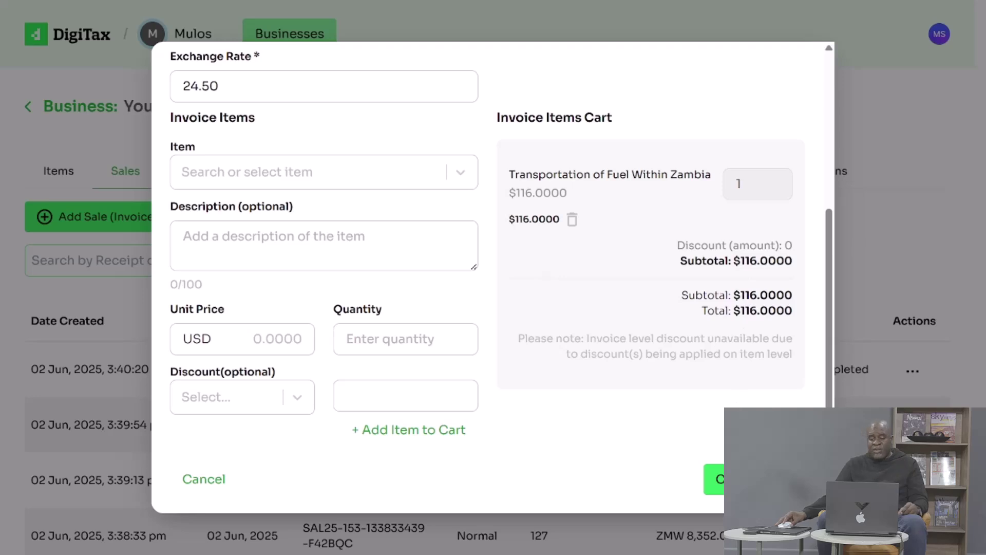
Step: Assign an existing customer in the invoice's other details, and close the form without creating the sale
click(716, 479)
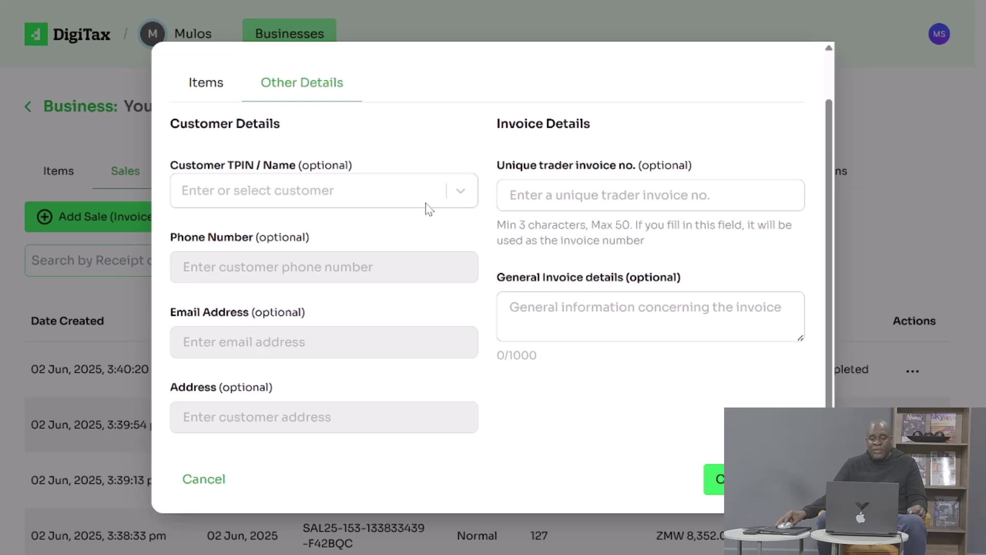
click(459, 199)
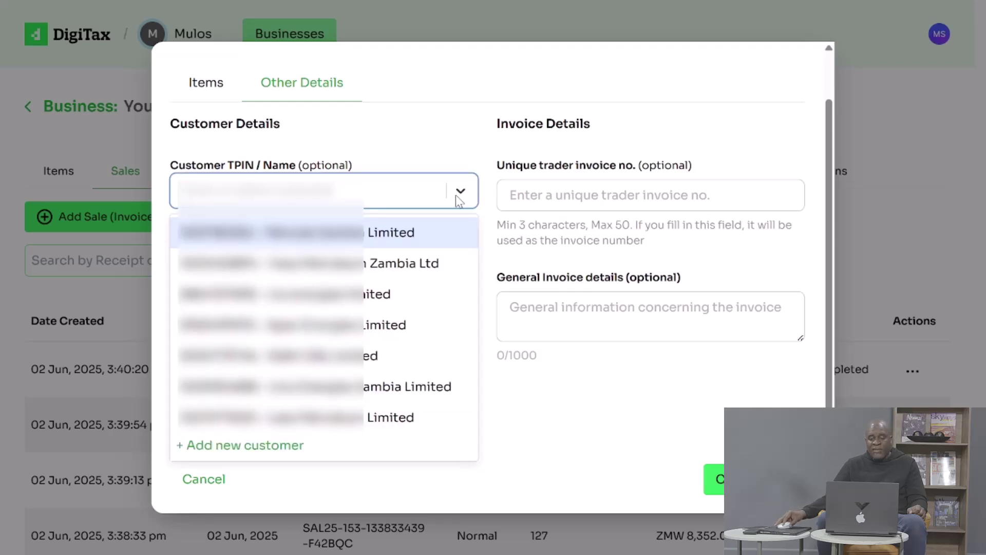
click(410, 355)
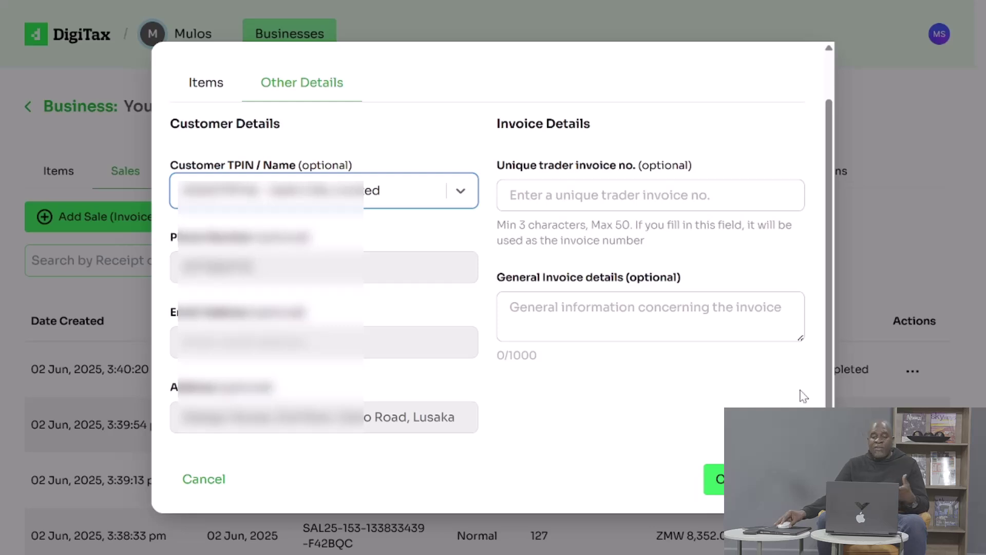
click(885, 254)
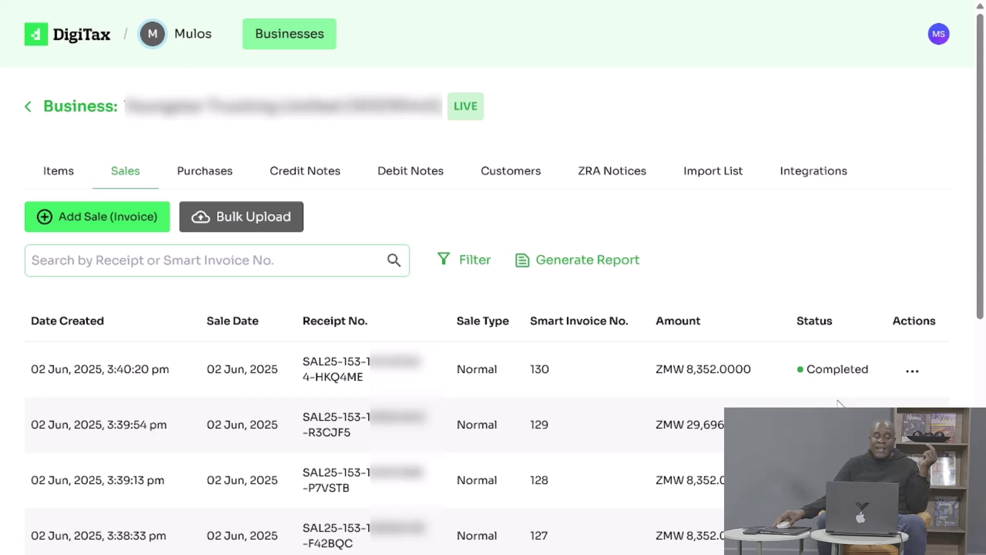
Step: Highlight the most recent sale's status, and review the sales filter's date and status options without applying a filter
double_click(824, 377)
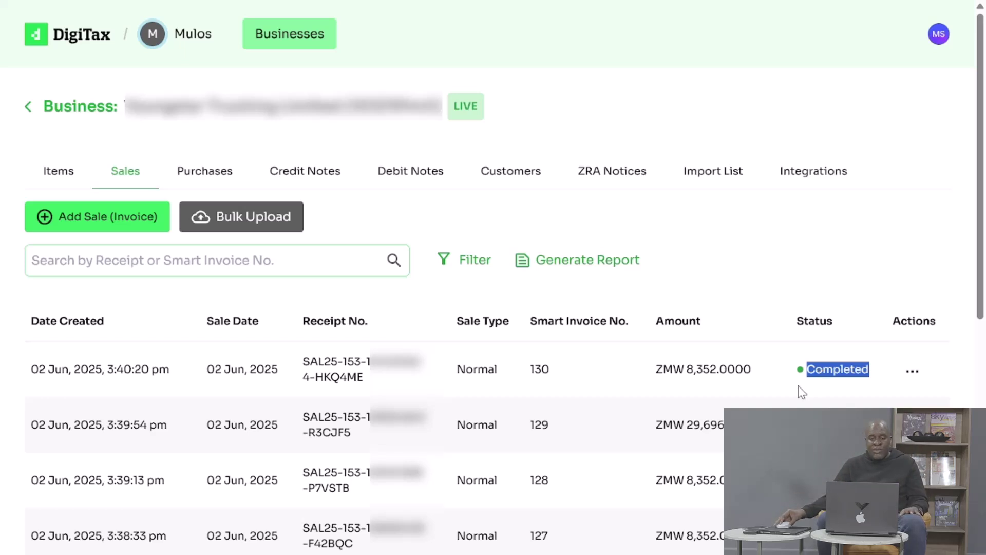
click(408, 203)
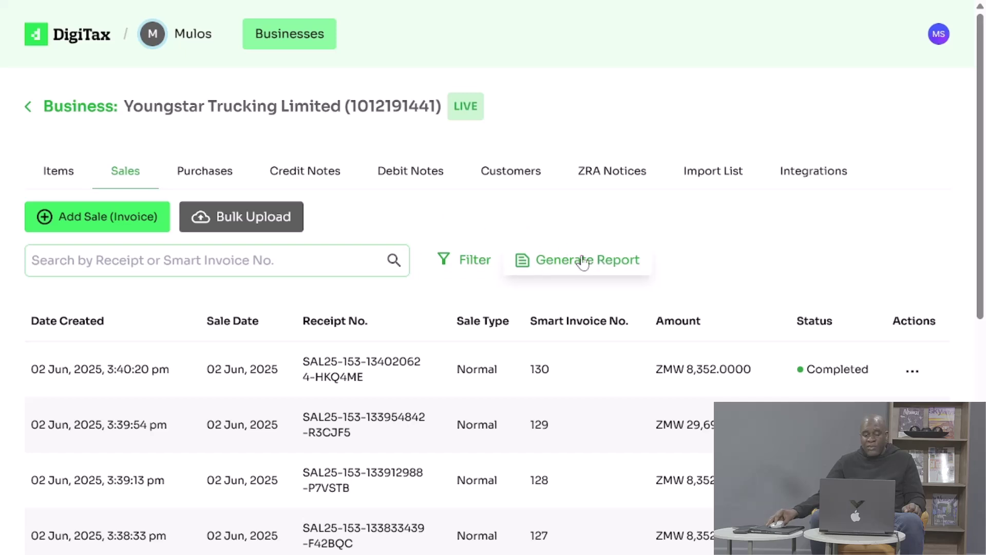
click(482, 263)
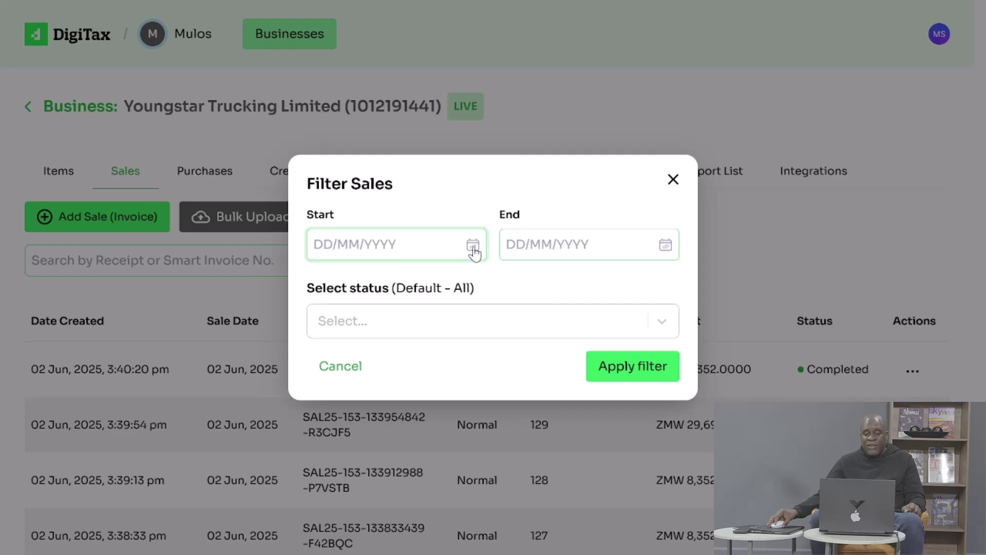
click(474, 252)
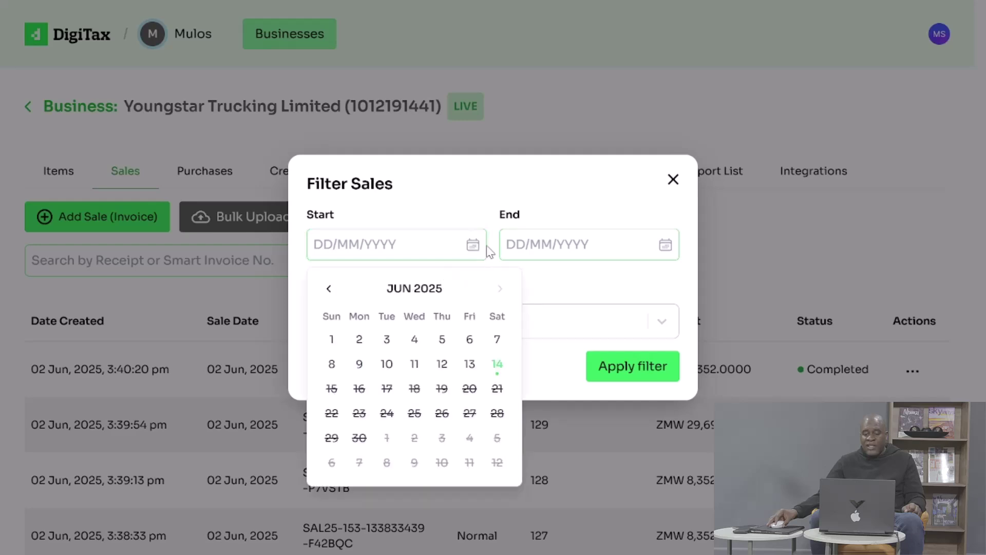
click(465, 186)
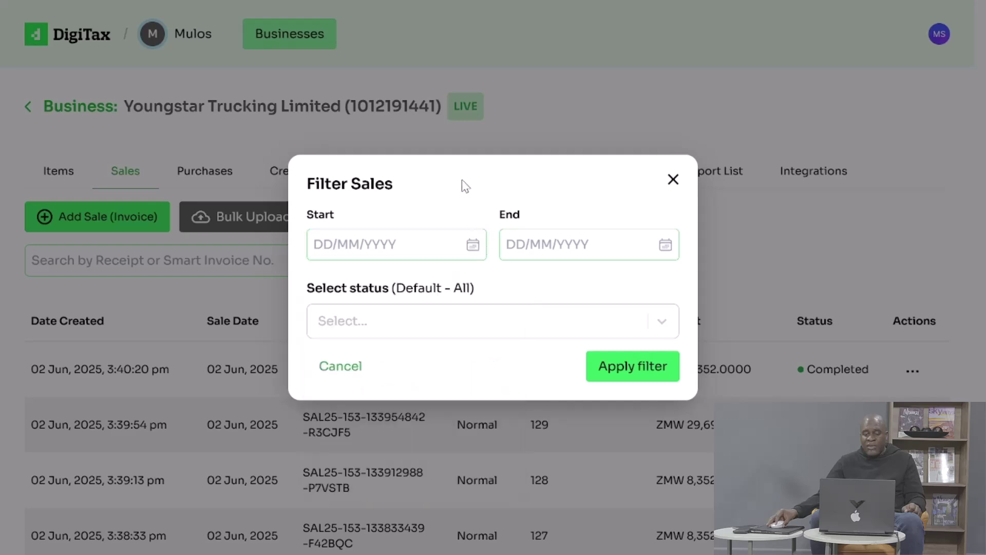
click(665, 333)
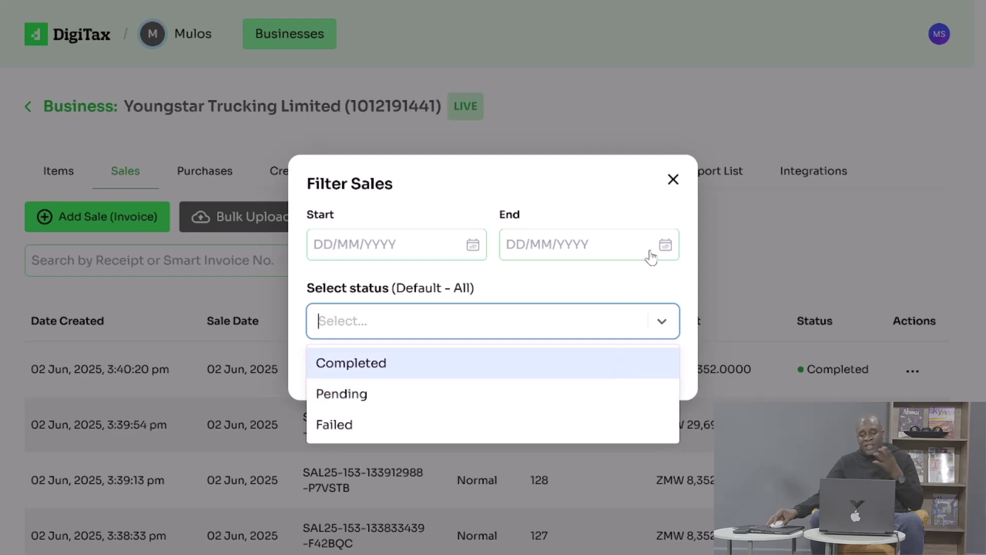
click(672, 181)
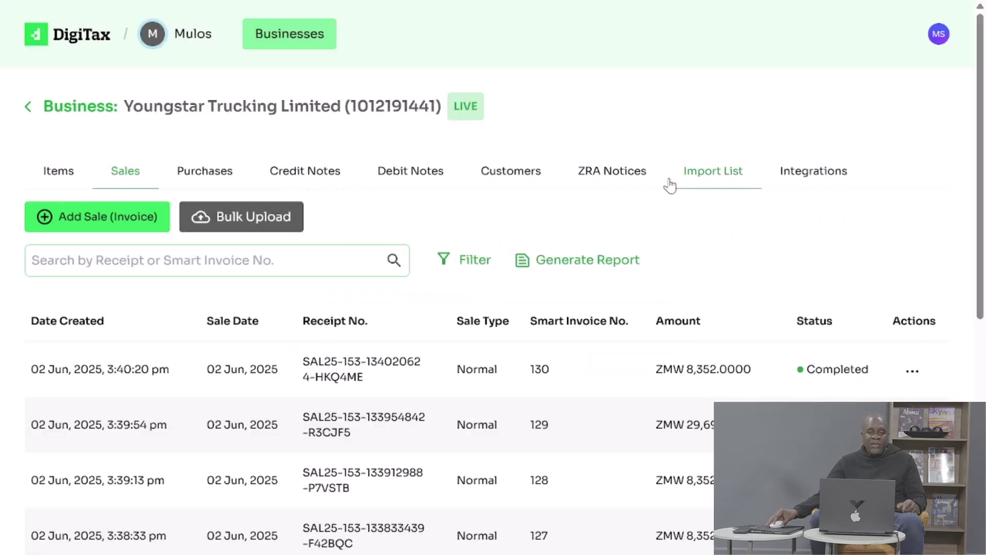
Step: Generate a sales transactions report for Last Month, covering 01/05/2025 to 31/05/2025
click(583, 273)
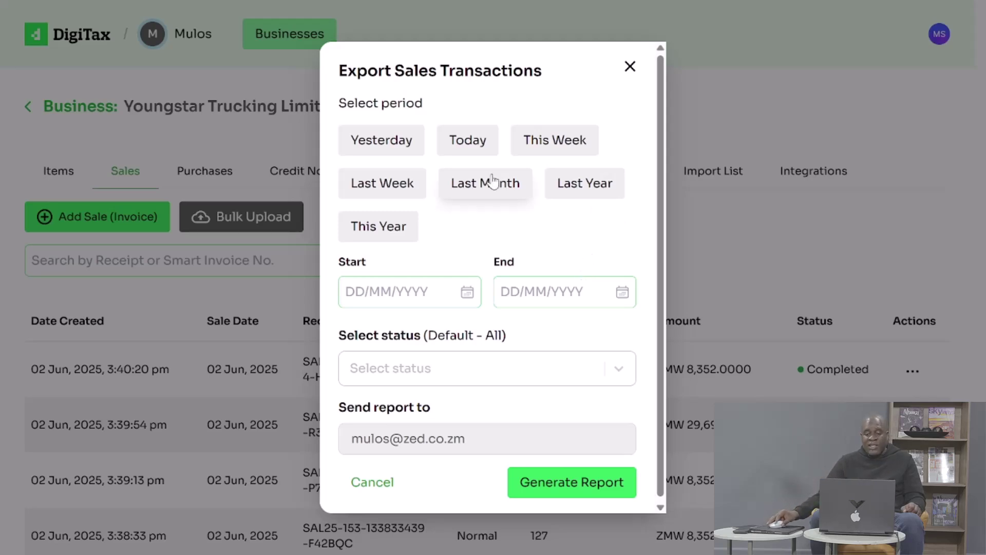
click(468, 187)
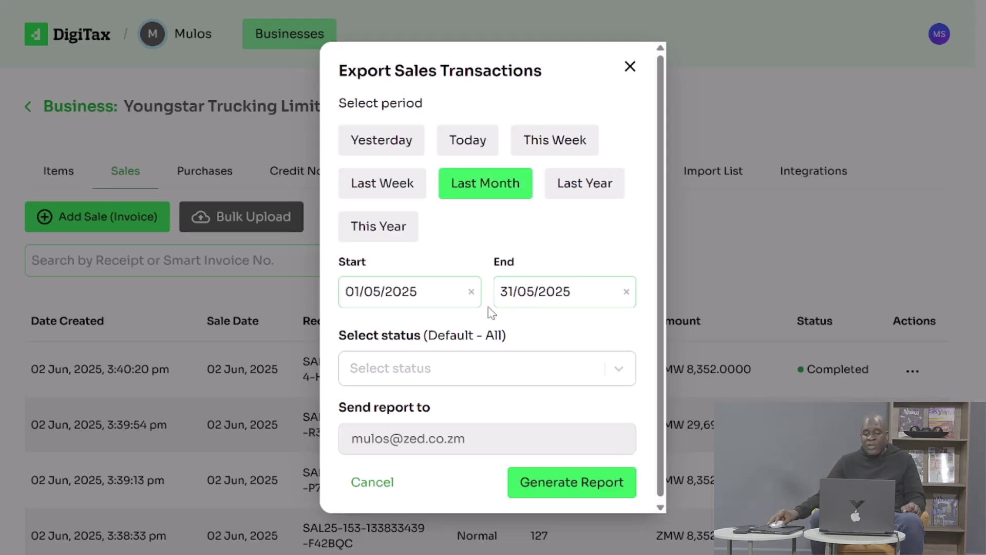
click(589, 493)
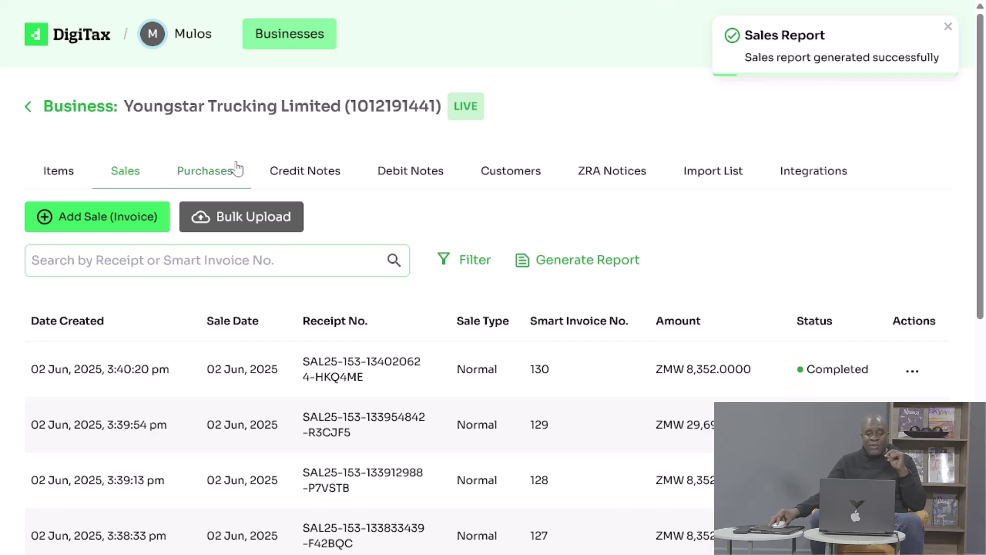
Step: Review the business's purchases list, loading more entries to examine the dates, amounts, suppliers and statuses of older purchases
click(201, 182)
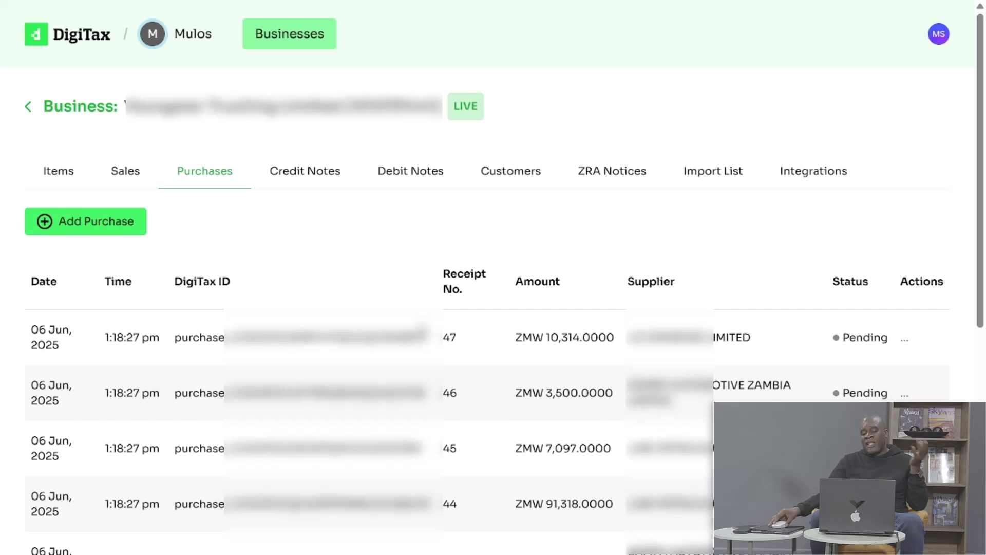
scroll(423, 303, down, 6)
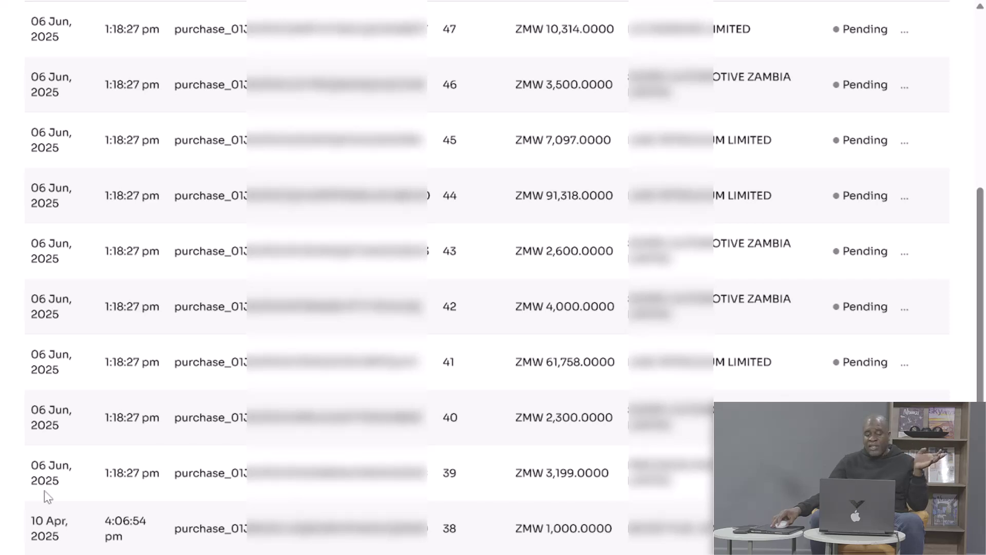
scroll(64, 452, down, 2)
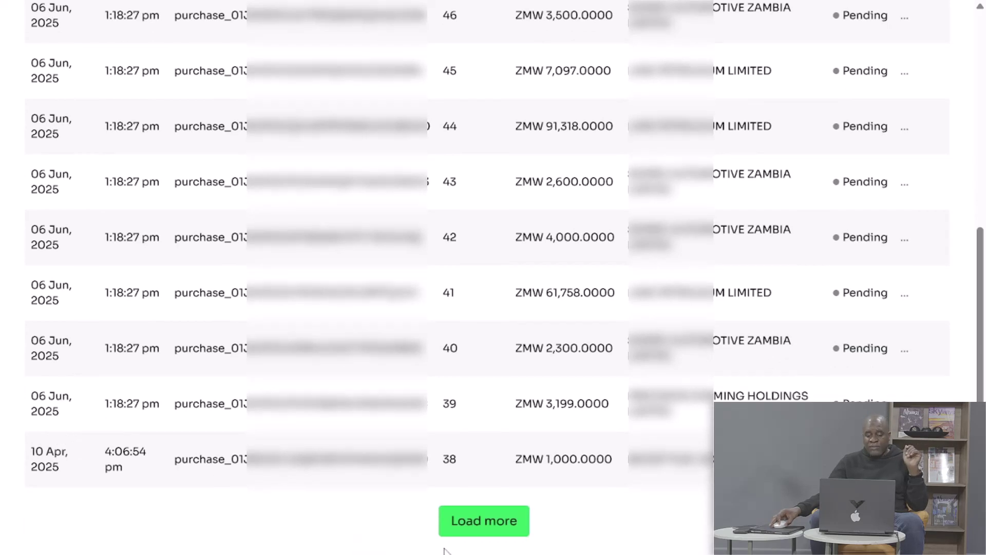
click(489, 530)
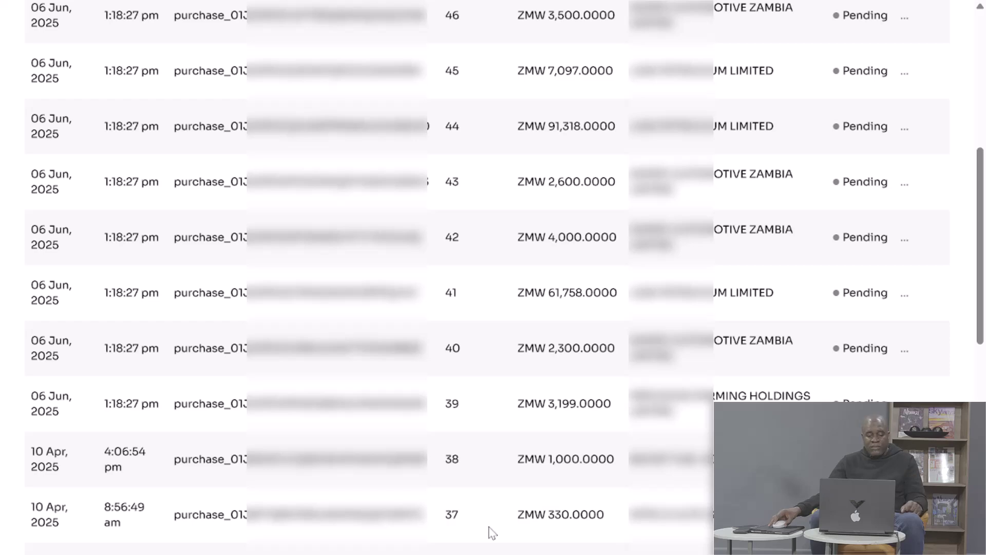
scroll(489, 514, down, 6)
scroll(479, 478, down, 2)
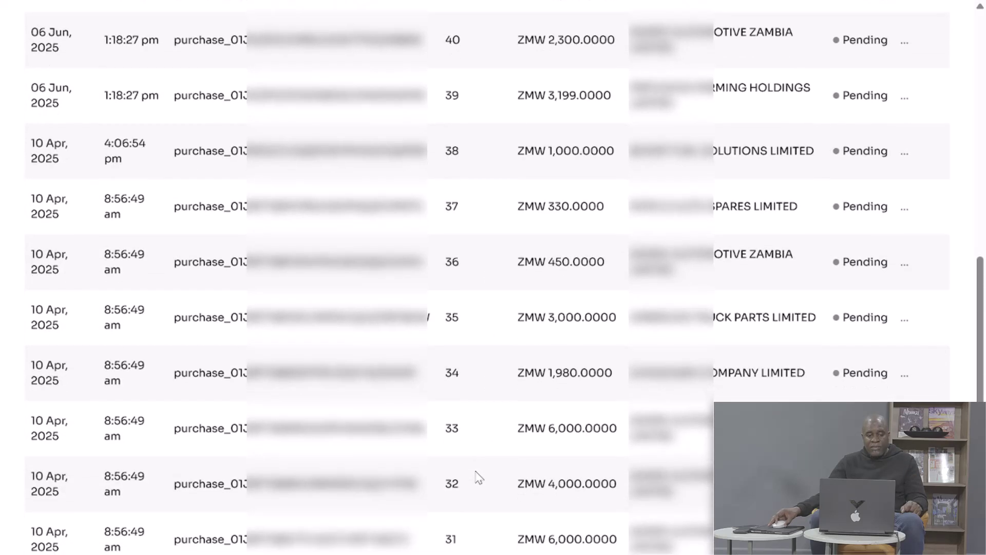
scroll(187, 151, down, 2)
scroll(188, 152, up, 2)
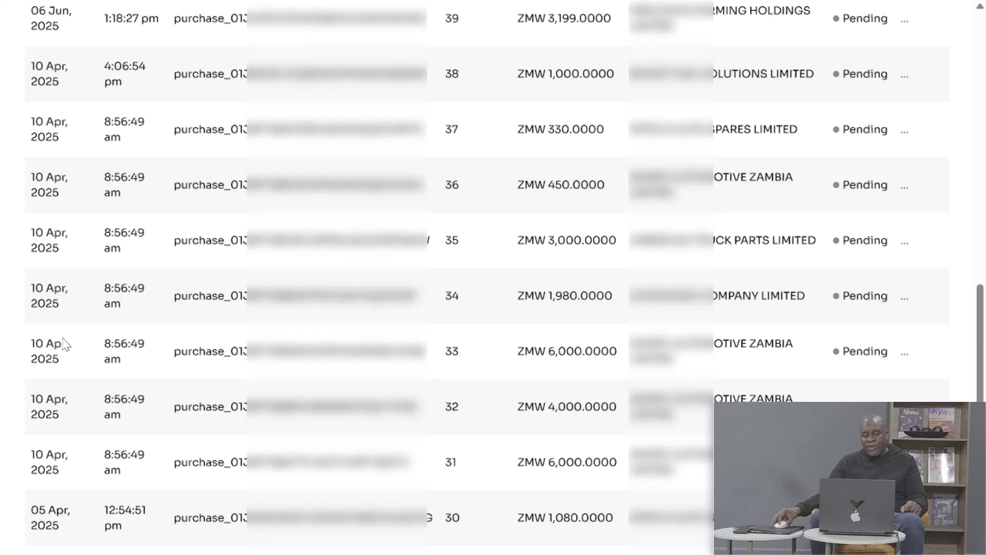
Step: Load another batch of older purchases, examine their dates and pending statuses, and return to the start of the purchases list
scroll(72, 484, down, 4)
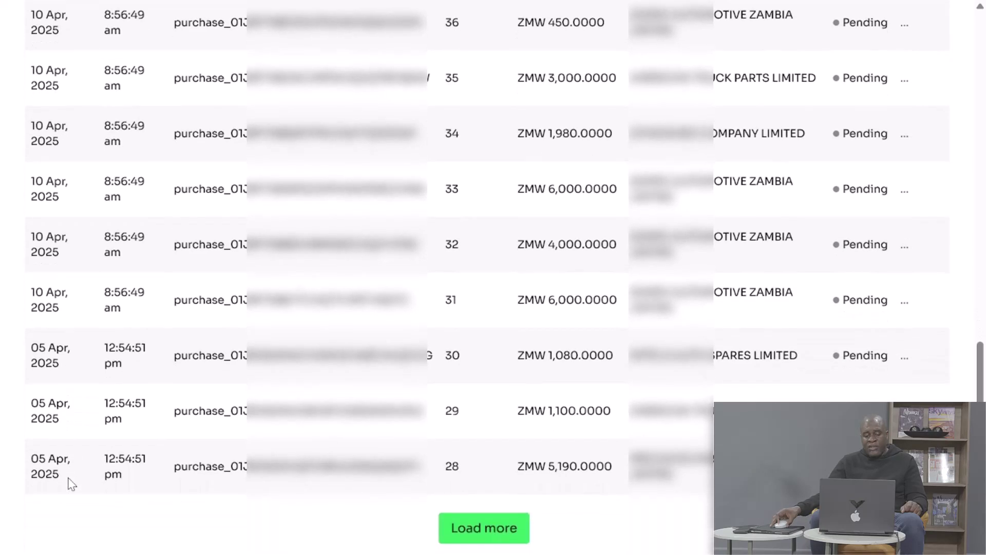
click(475, 529)
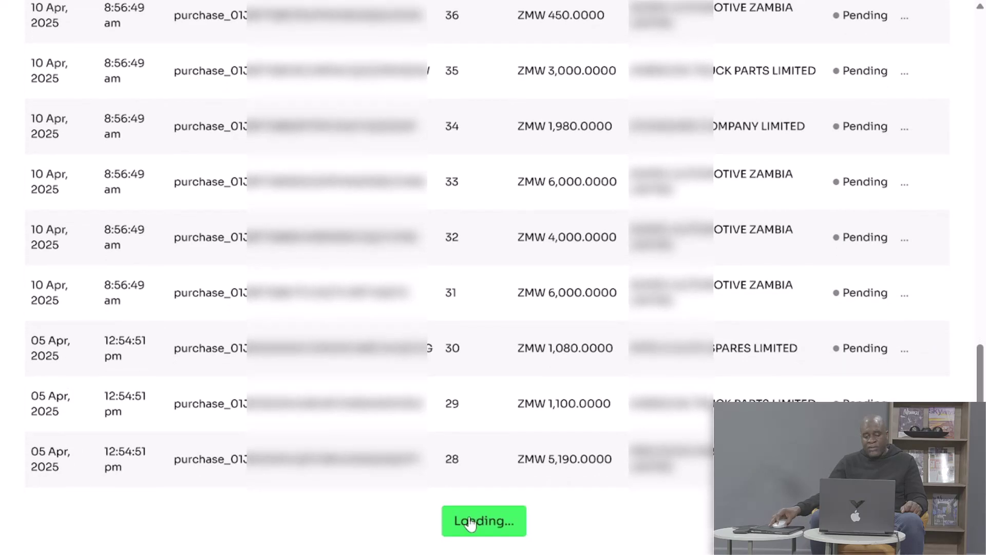
scroll(93, 288, down, 5)
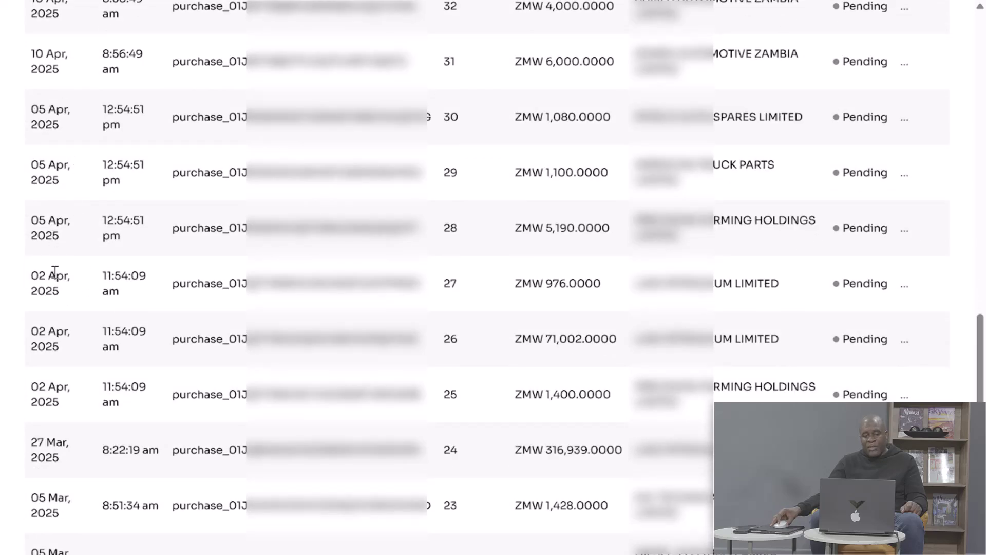
scroll(53, 314, down, 4)
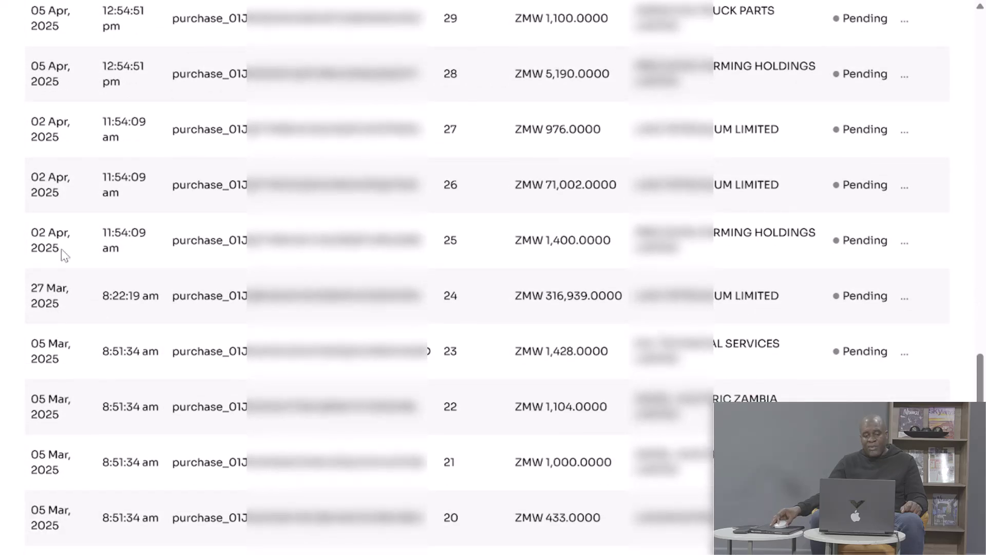
scroll(58, 289, down, 1)
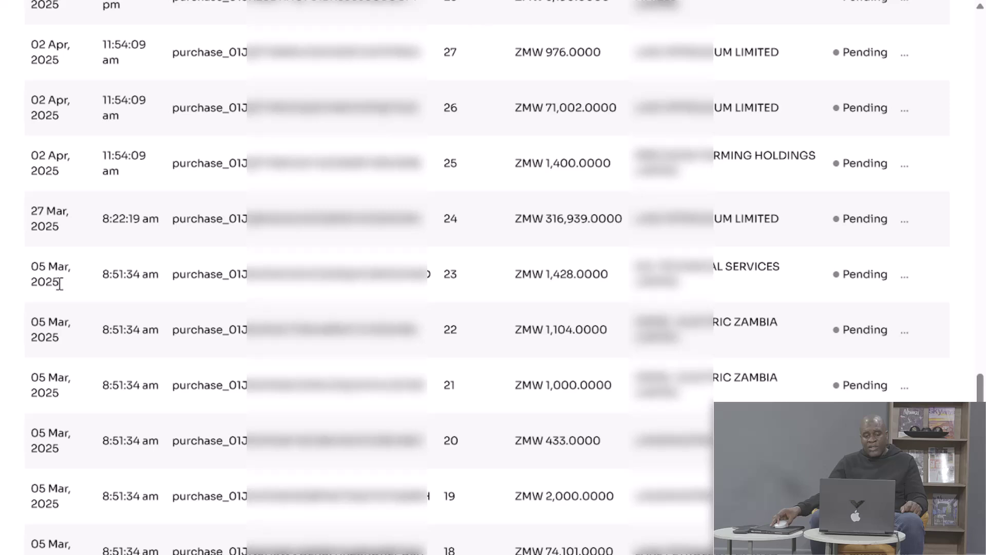
scroll(61, 288, down, 3)
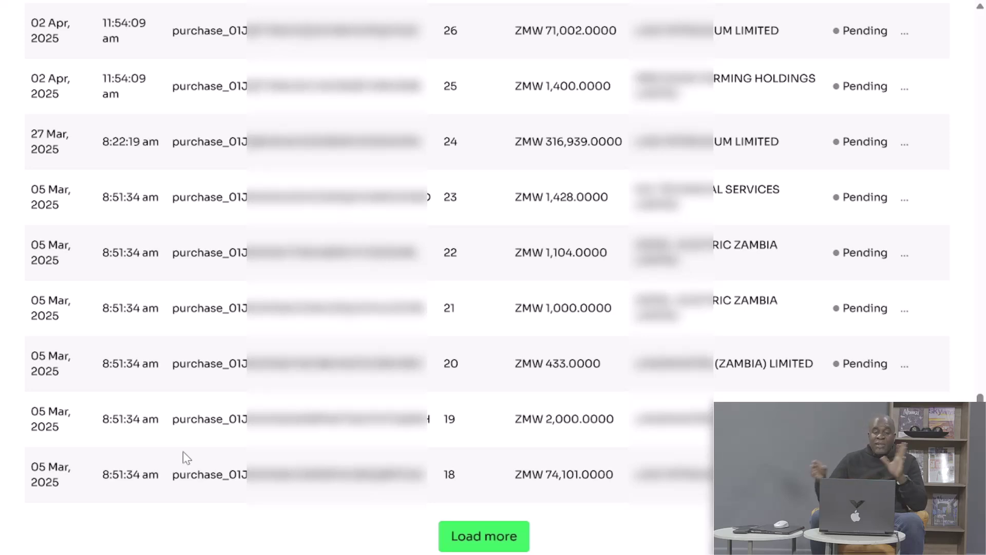
scroll(232, 454, up, 20)
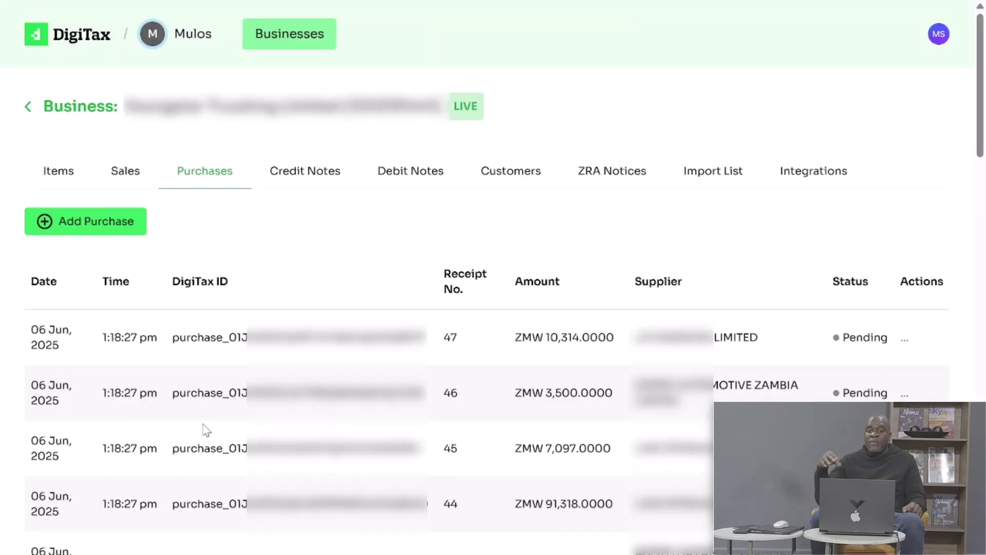